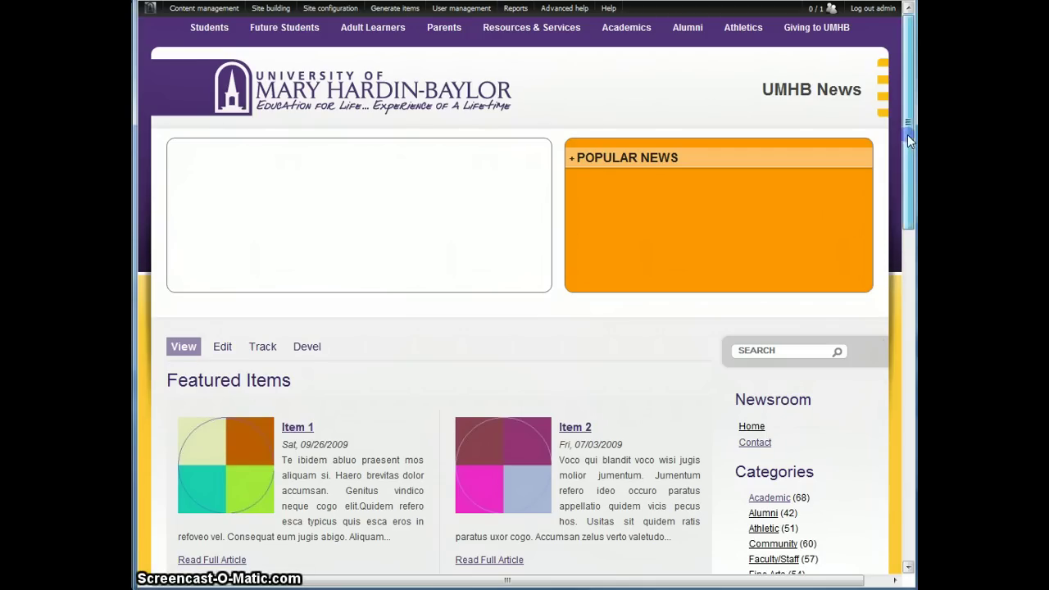
# - Scroll up and down through the open page to review its content
pyautogui.moveTo(908, 139); pyautogui.dragTo(910, 221)
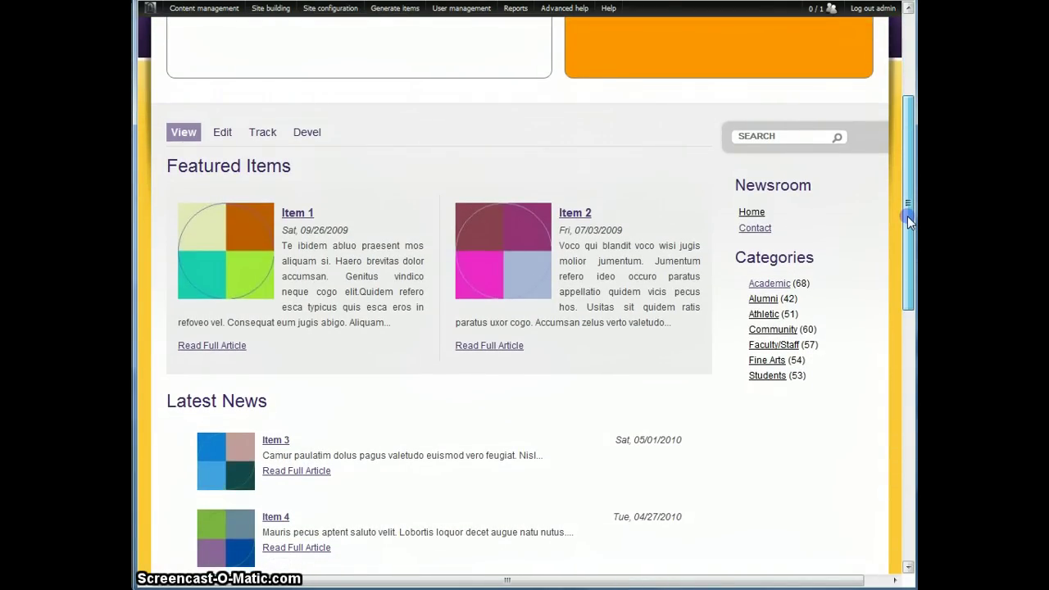
pyautogui.moveTo(908, 221)
pyautogui.mouseDown()
pyautogui.moveTo(908, 153)
pyautogui.moveTo(906, 260)
pyautogui.mouseUp()
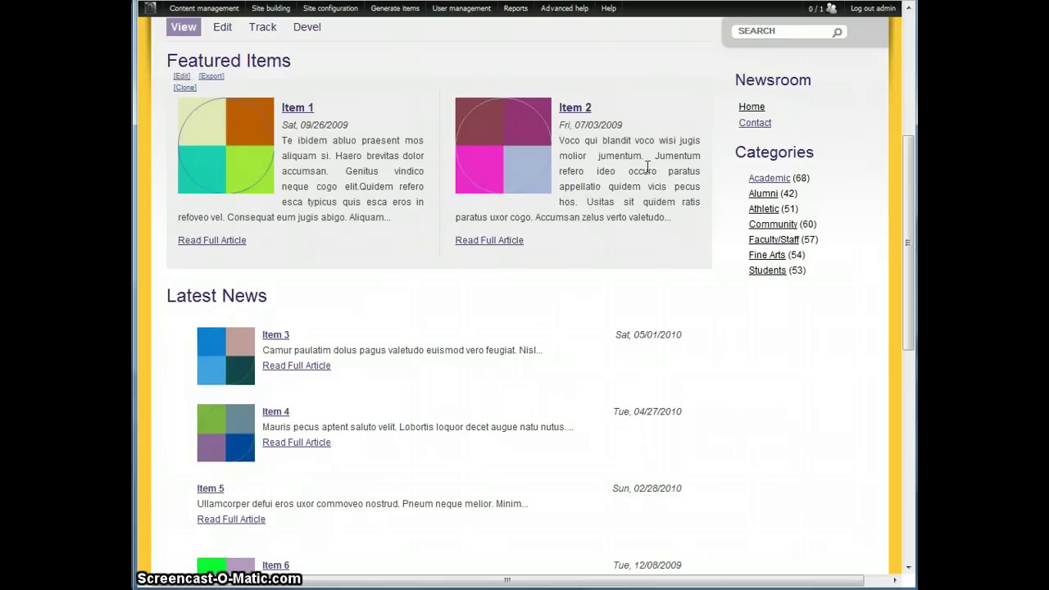
pyautogui.moveTo(909, 275); pyautogui.dragTo(909, 453)
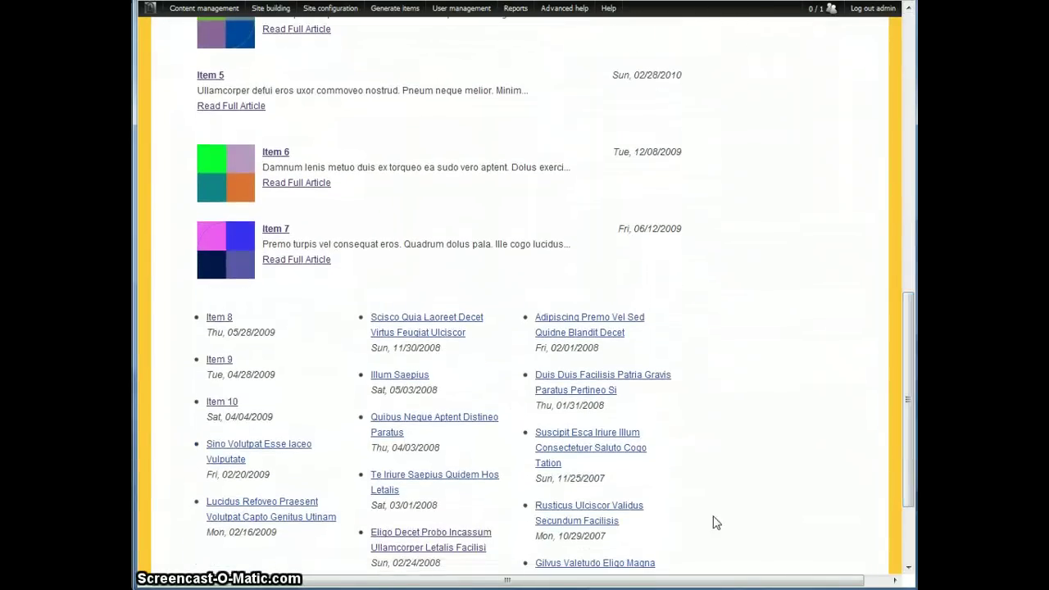
pyautogui.moveTo(587, 361)
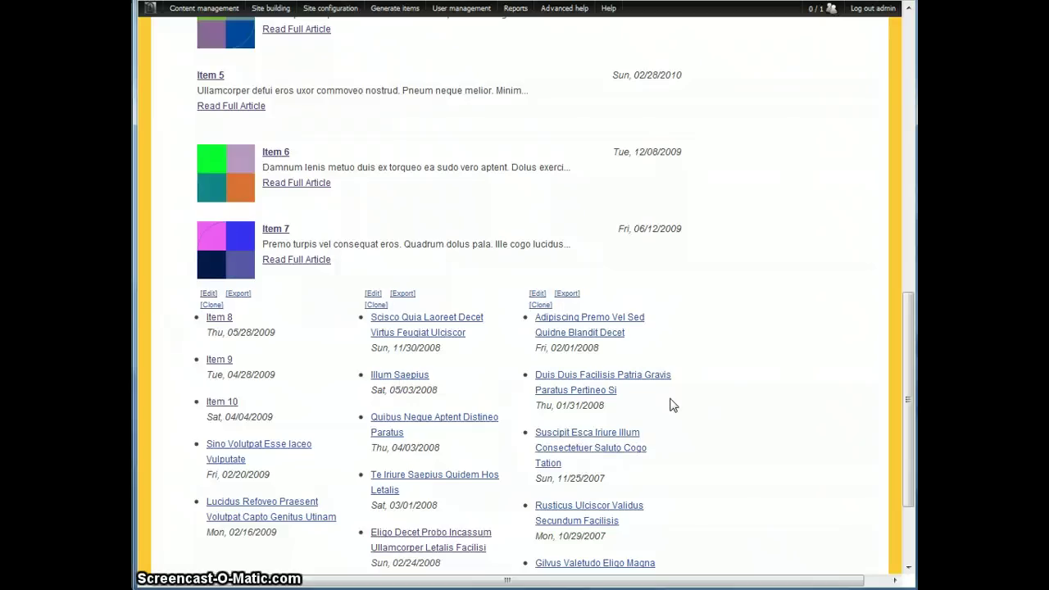
pyautogui.moveTo(900, 361); pyautogui.dragTo(905, 226)
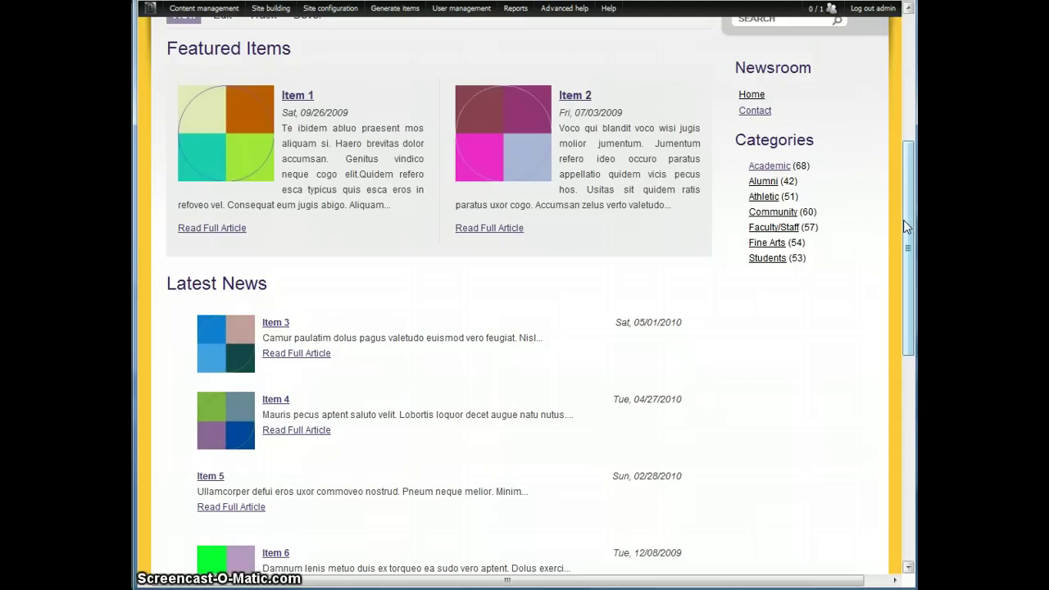
pyautogui.moveTo(906, 227); pyautogui.dragTo(906, 231)
pyautogui.moveTo(351, 227)
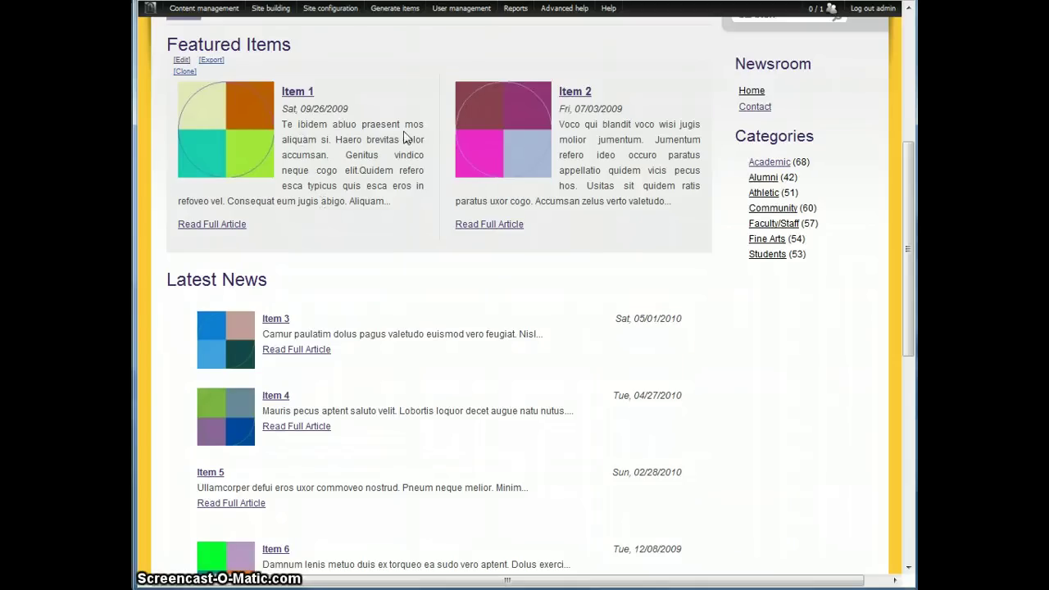
pyautogui.moveTo(902, 244)
pyautogui.mouseDown()
pyautogui.moveTo(903, 263)
pyautogui.moveTo(905, 222)
pyautogui.moveTo(907, 252)
pyautogui.mouseUp()
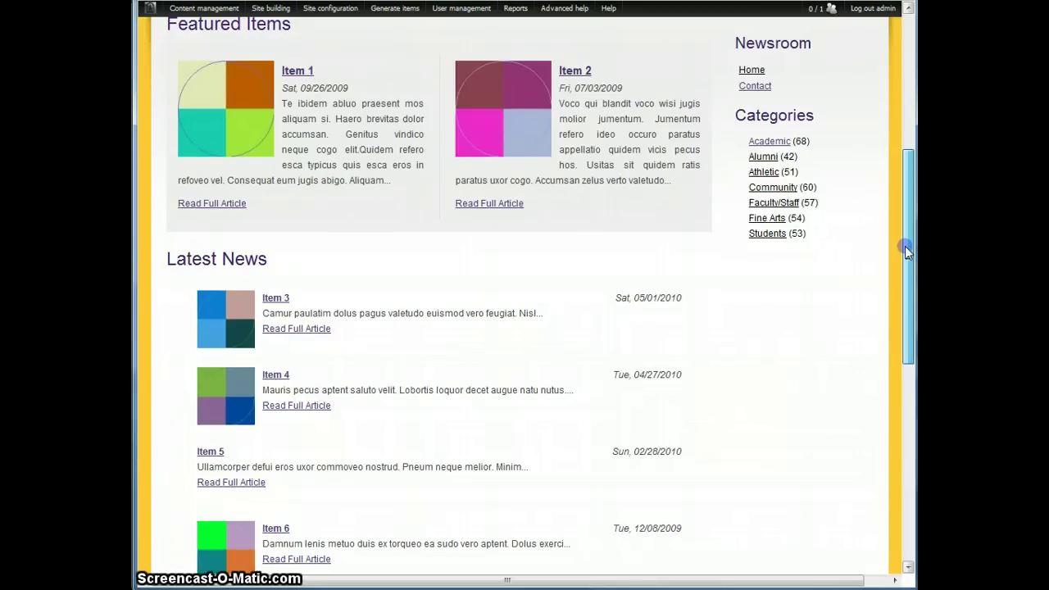
pyautogui.moveTo(905, 248); pyautogui.dragTo(905, 248)
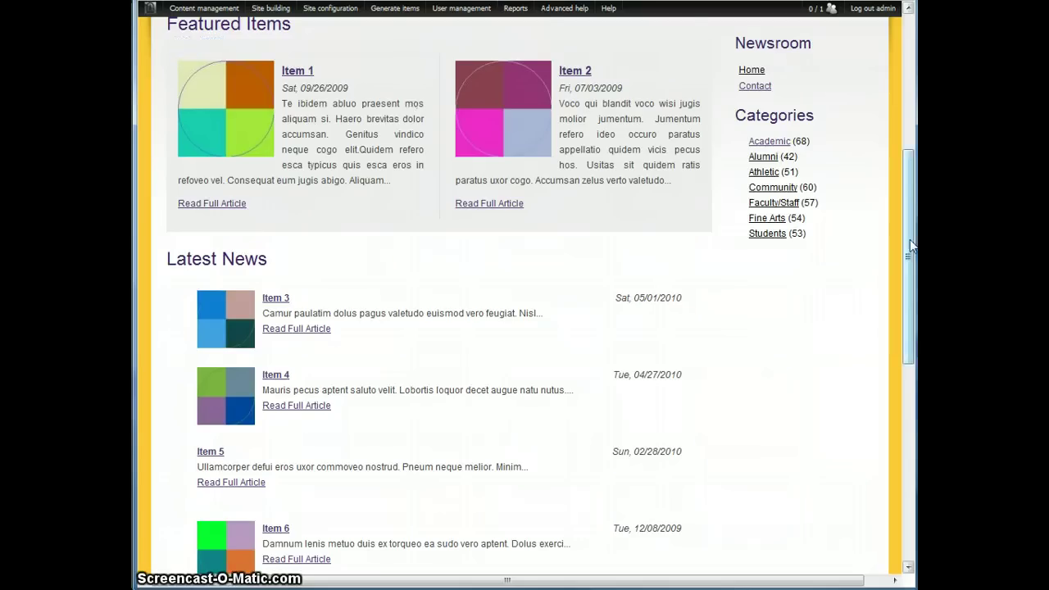
pyautogui.moveTo(909, 245); pyautogui.dragTo(906, 223)
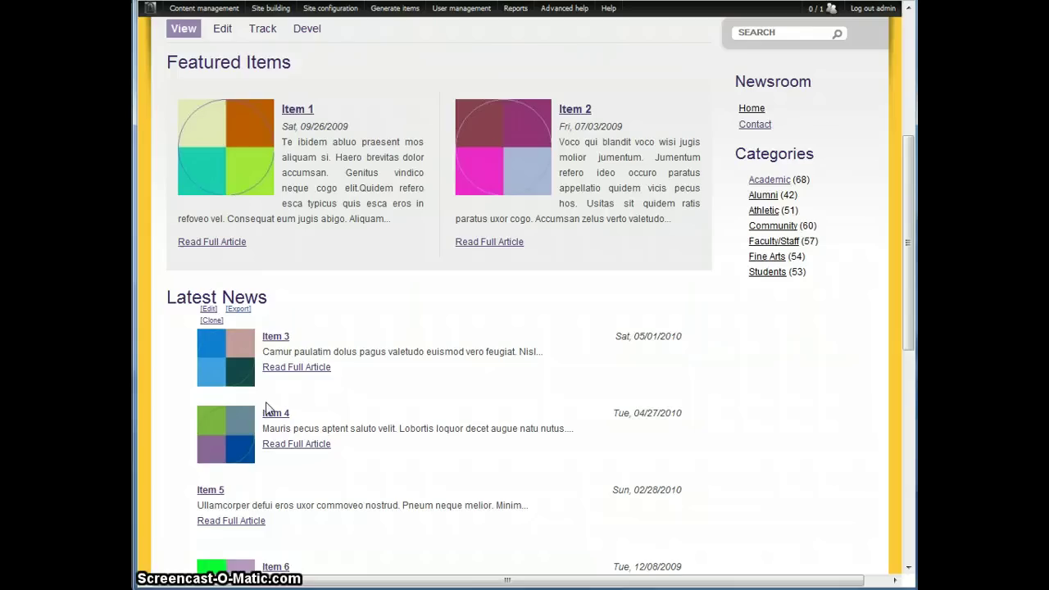
pyautogui.moveTo(912, 241); pyautogui.dragTo(907, 452)
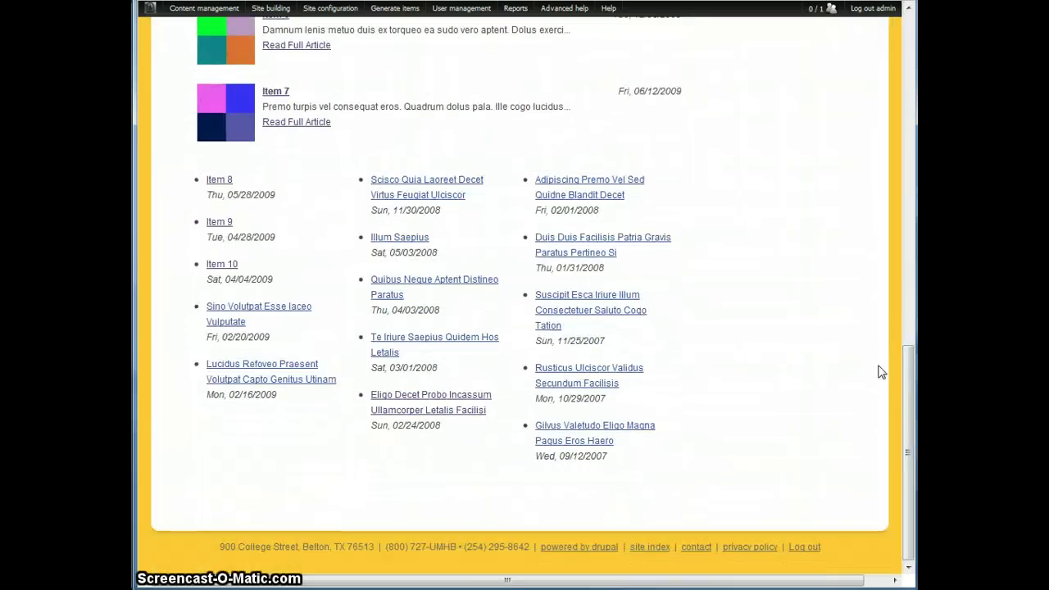
pyautogui.moveTo(904, 402); pyautogui.dragTo(896, 199)
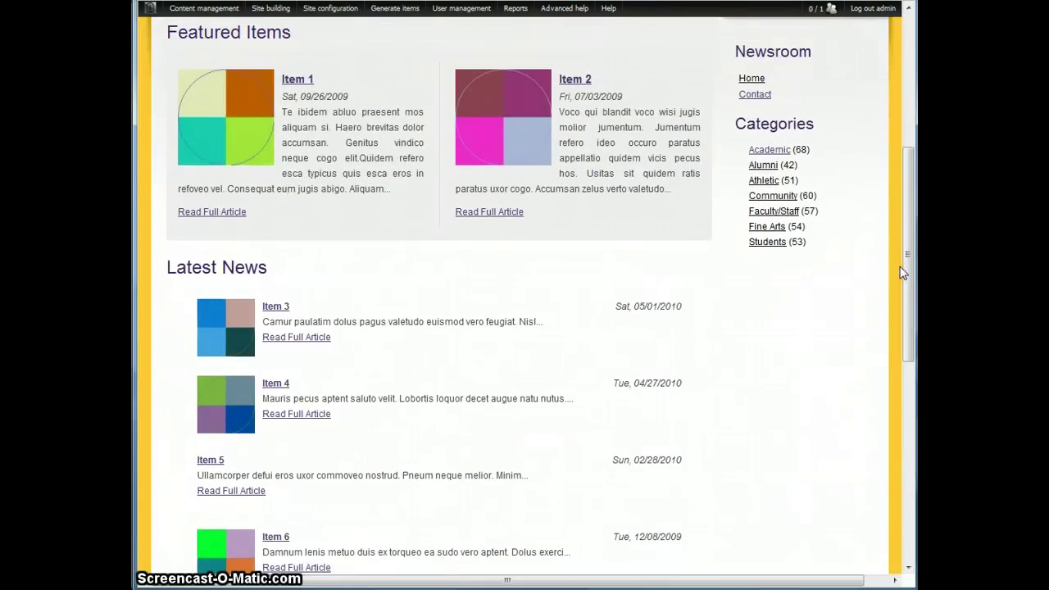
pyautogui.moveTo(902, 269)
pyautogui.mouseDown()
pyautogui.moveTo(908, 381)
pyautogui.moveTo(903, 246)
pyautogui.mouseUp()
pyautogui.moveTo(226, 240)
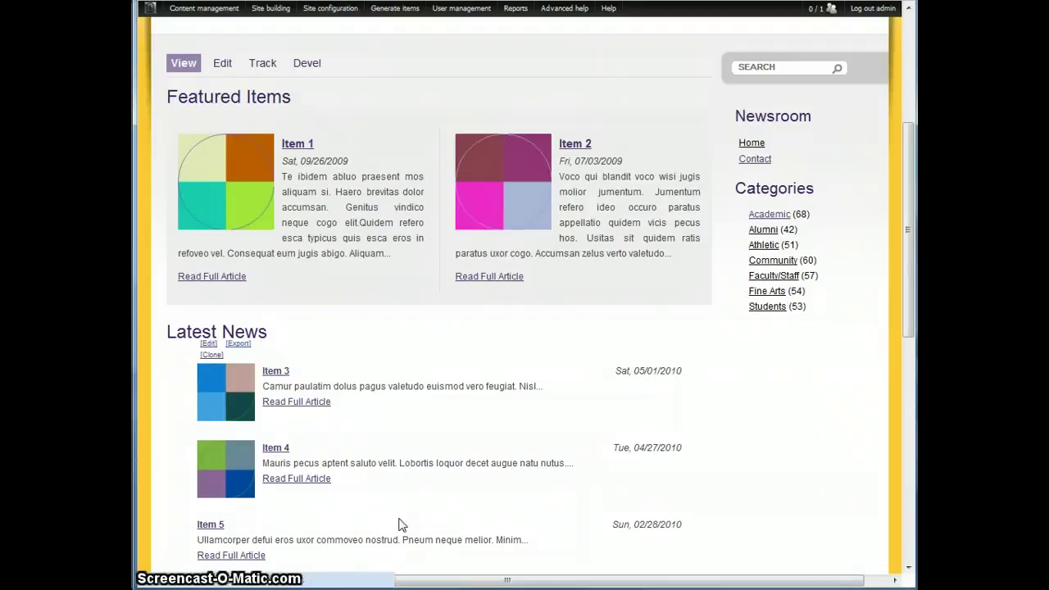
pyautogui.scroll(-5, 472, 422)
pyautogui.scroll(-2, 434, 291)
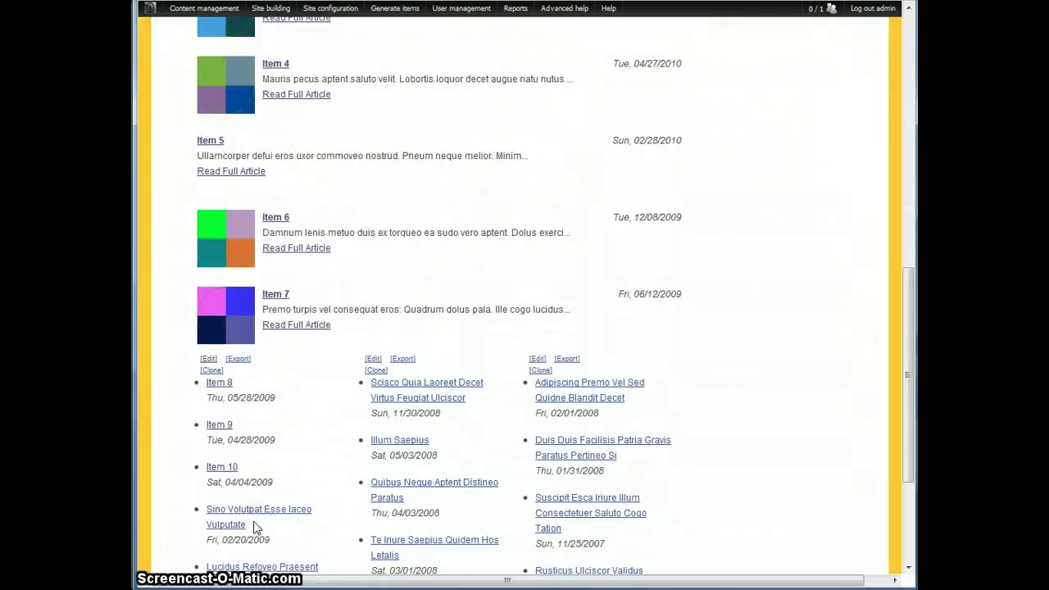
pyautogui.scroll(5, 480, 227)
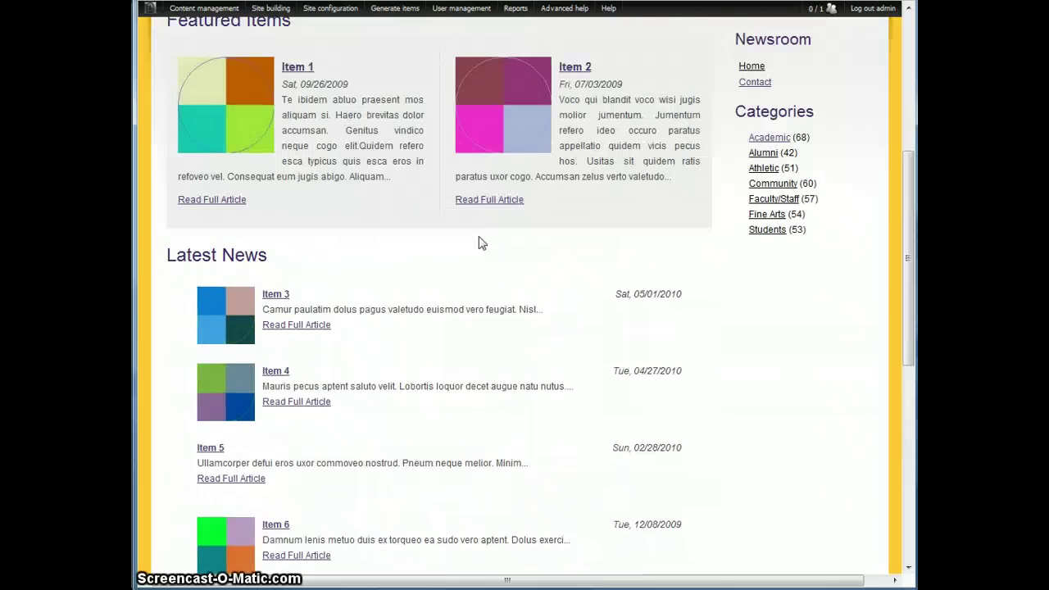
pyautogui.scroll(-5, 374, 336)
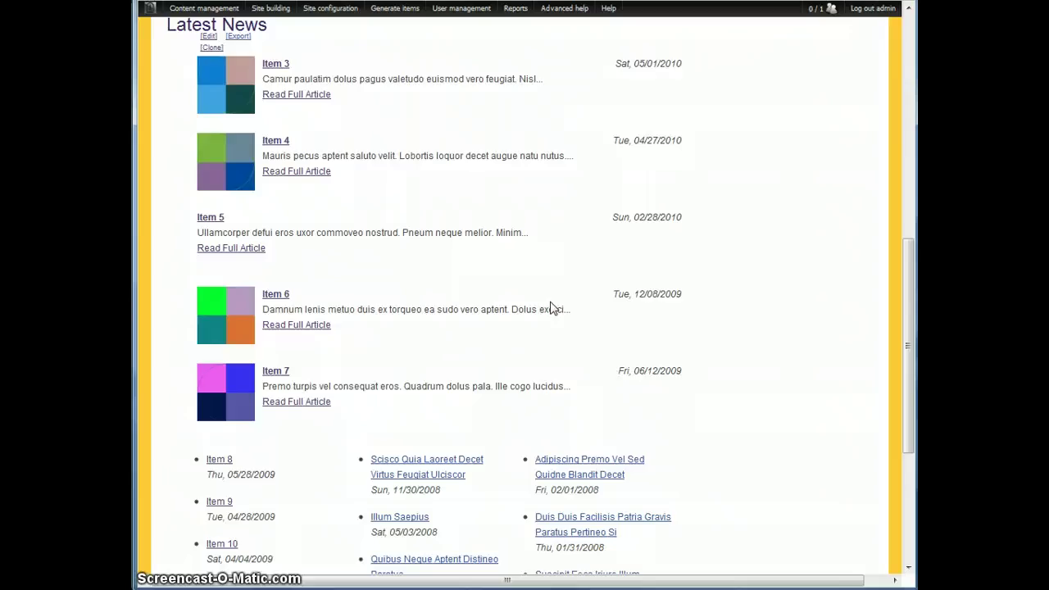
pyautogui.scroll(2, 519, 305)
pyautogui.scroll(4, 520, 305)
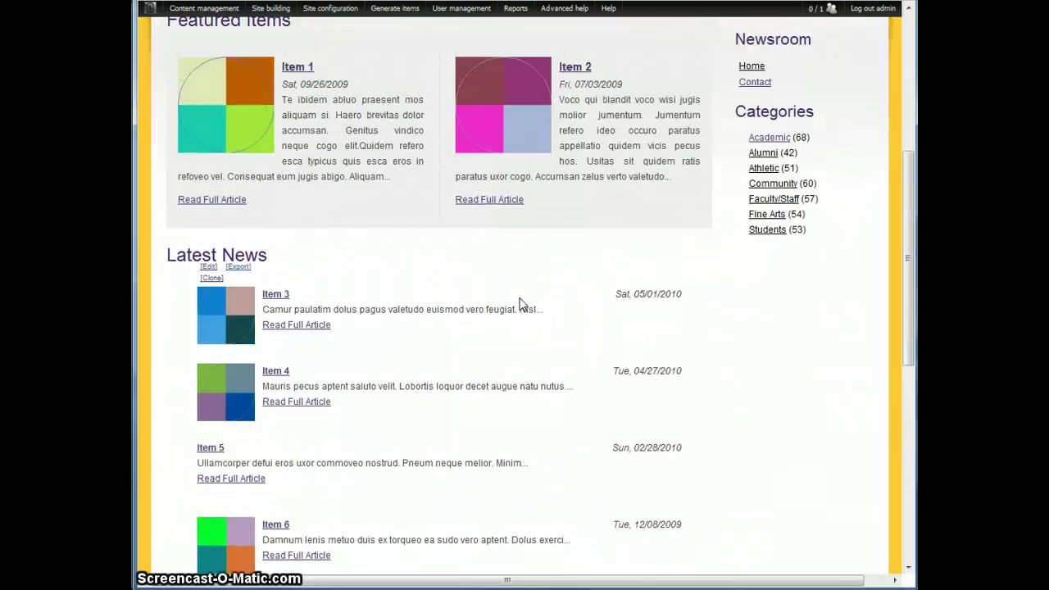
pyautogui.scroll(2, 520, 305)
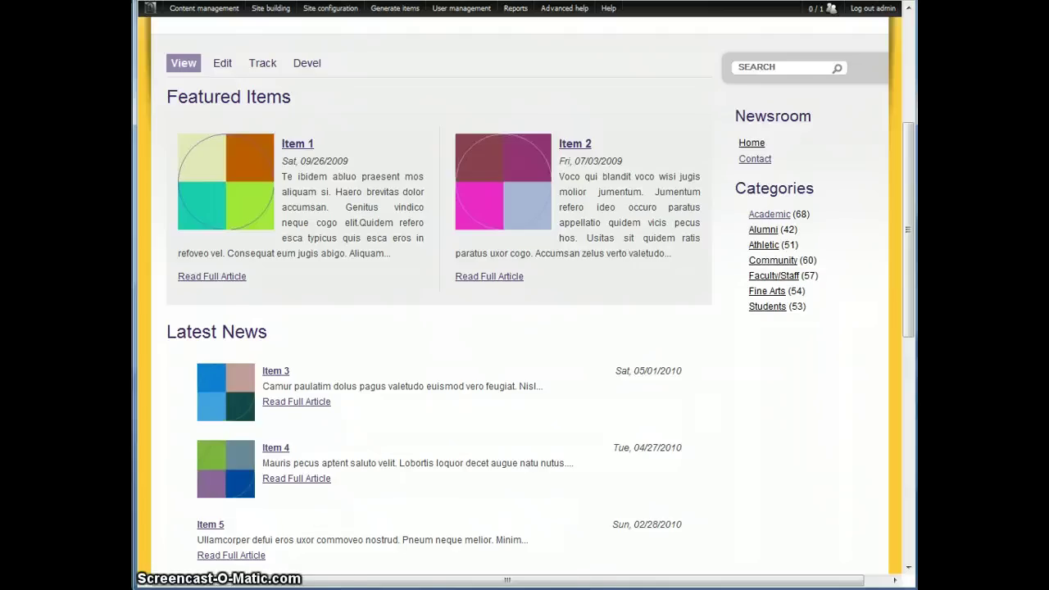
# - In template.php, point out the news theme prefix in the line 3 function name
pyautogui.hotkey('alt', 'Tab')
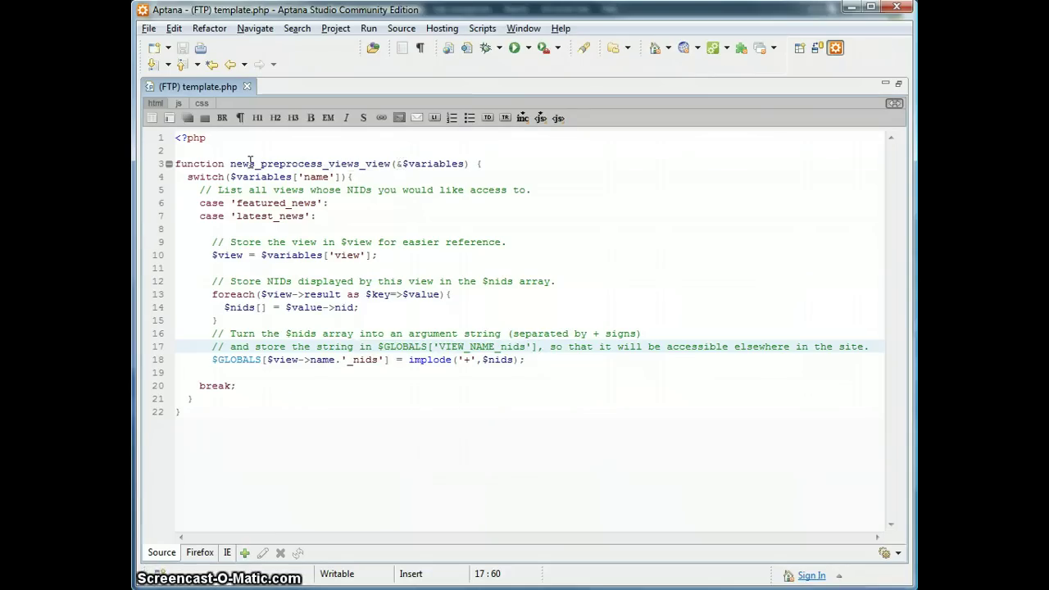
pyautogui.moveTo(255, 163); pyautogui.dragTo(231, 164)
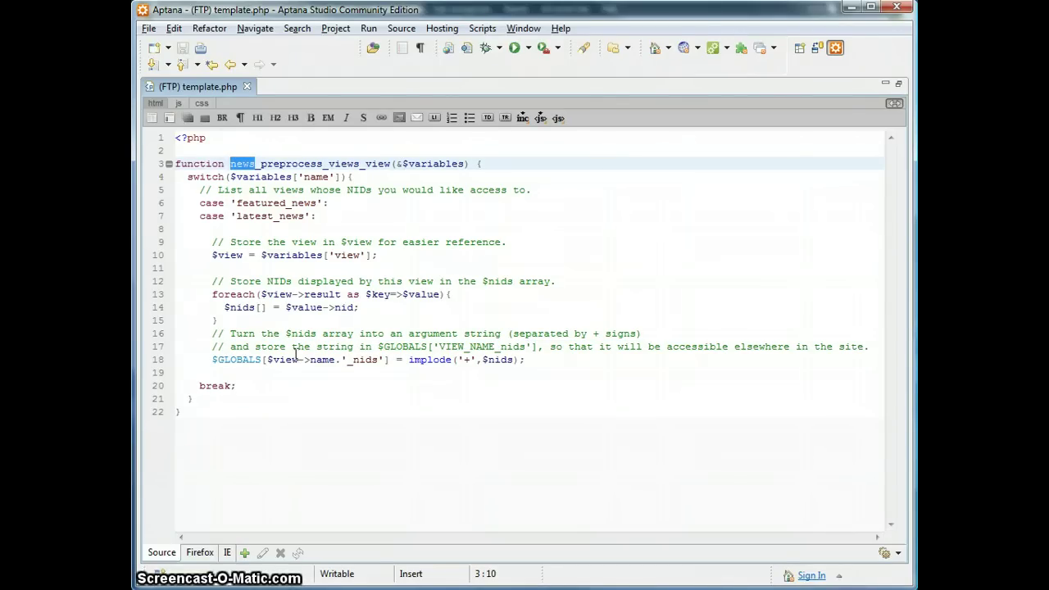
pyautogui.click(255, 164)
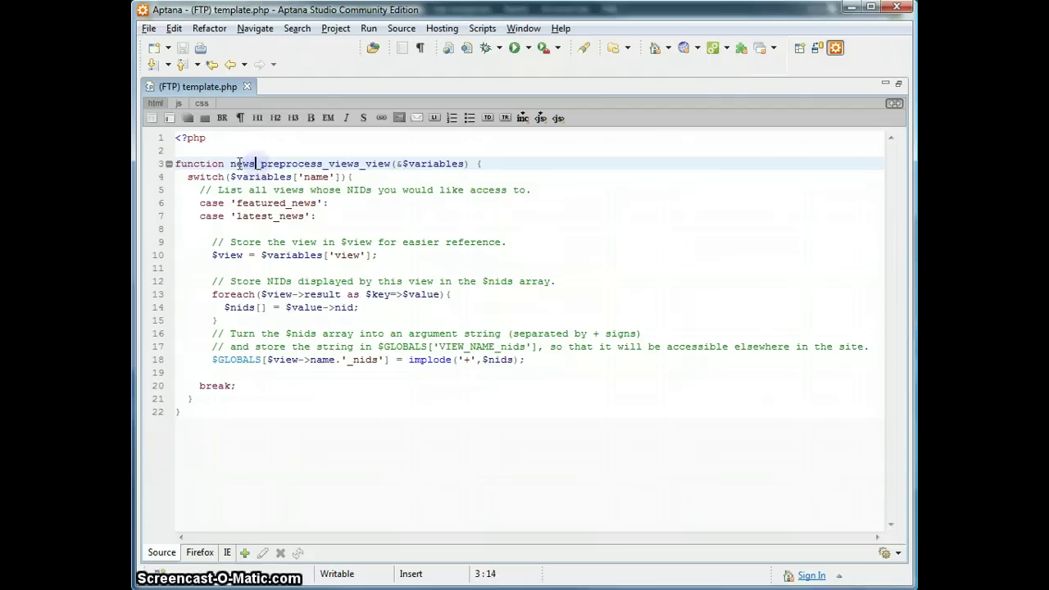
pyautogui.moveTo(236, 164); pyautogui.dragTo(259, 164)
pyautogui.click(255, 164)
# - Walk through how node ids are collected, imploded and stored in $GLOBALS on line 18
pyautogui.moveTo(341, 294); pyautogui.dragTo(267, 307)
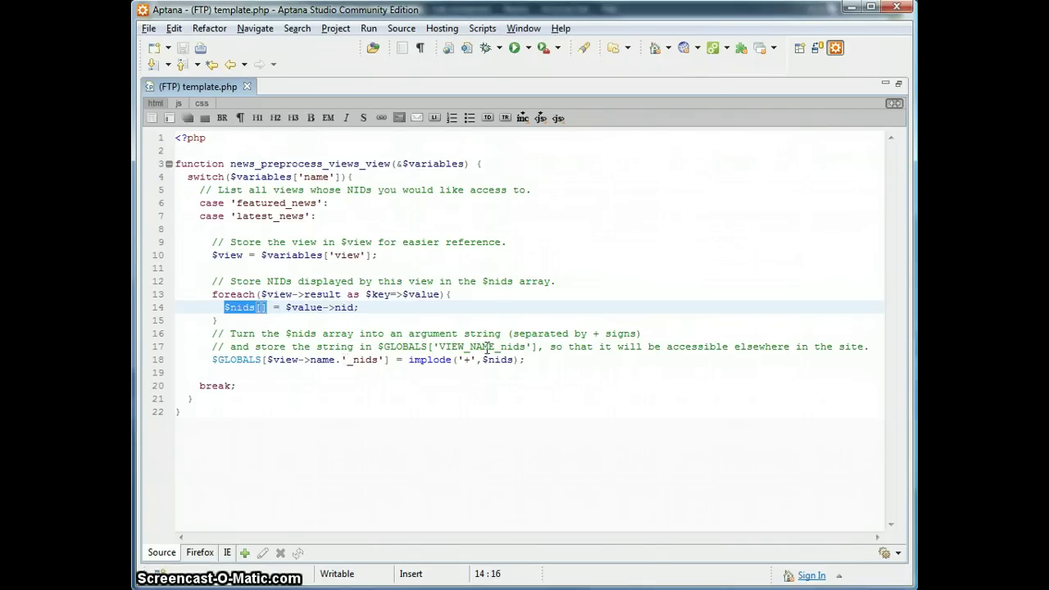
pyautogui.moveTo(520, 359); pyautogui.dragTo(211, 359)
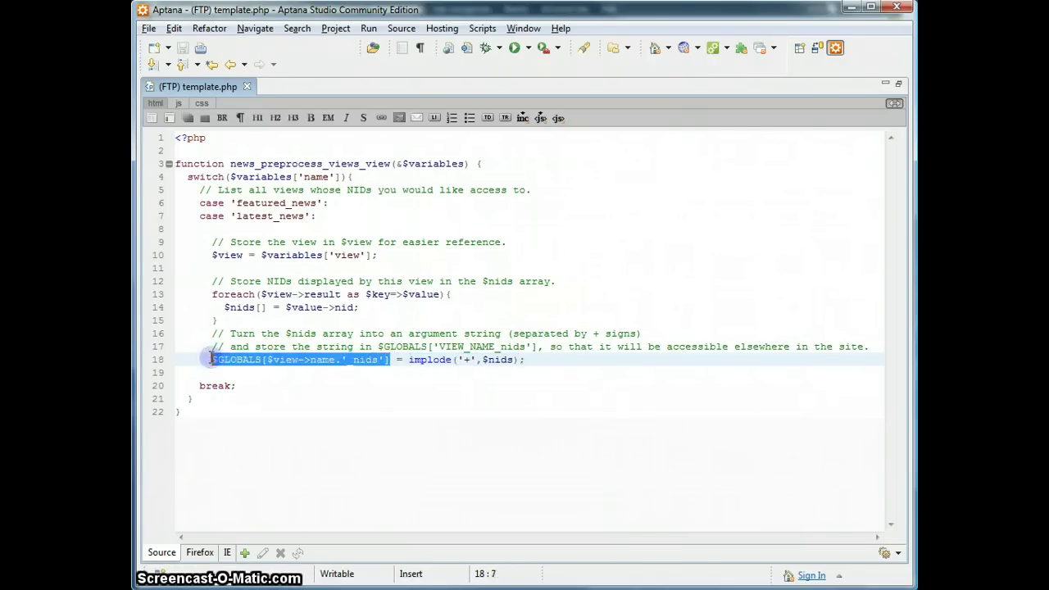
pyautogui.click(211, 359)
pyautogui.doubleClick(212, 359)
pyautogui.click(292, 359)
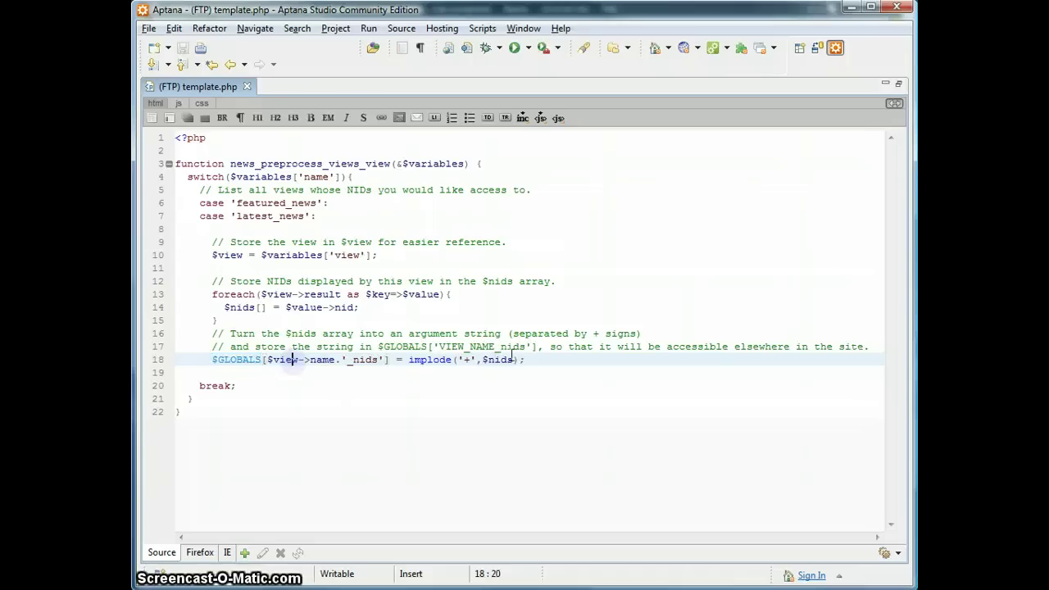
pyautogui.moveTo(439, 346); pyautogui.dragTo(477, 346)
pyautogui.click(478, 346)
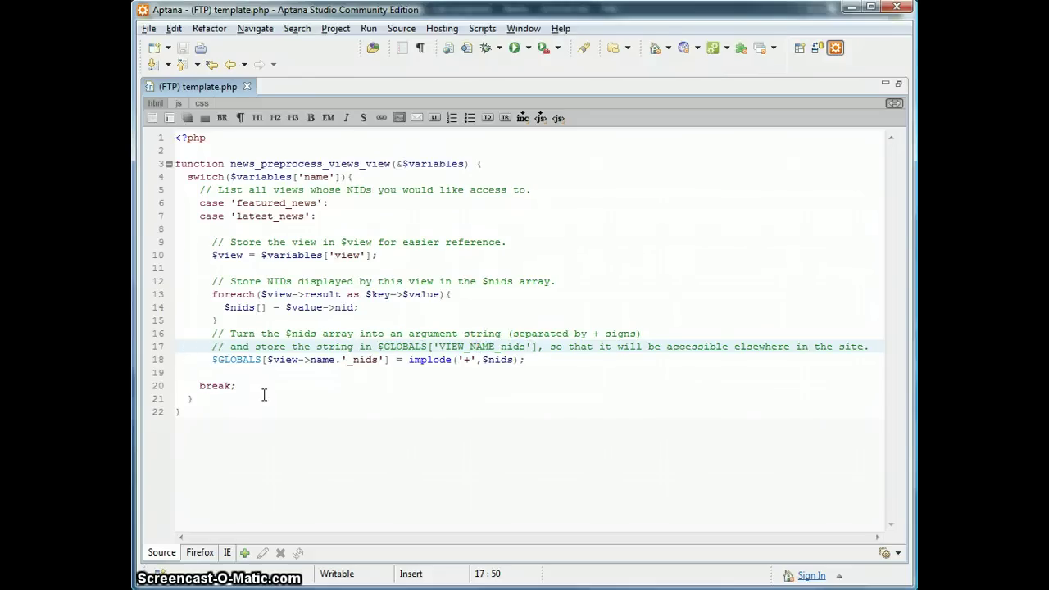
pyautogui.moveTo(211, 359); pyautogui.dragTo(262, 359)
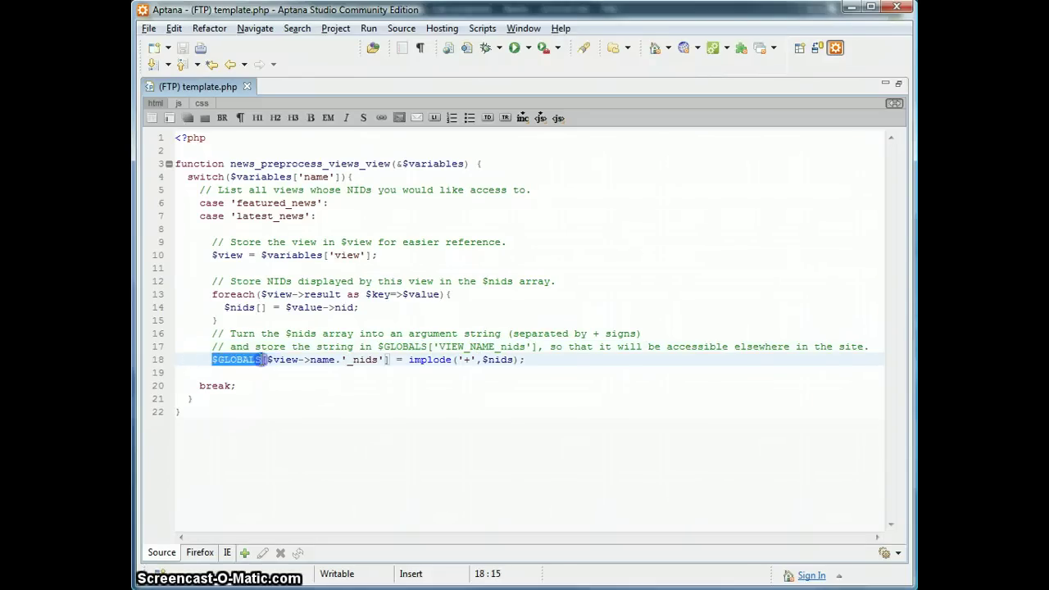
pyautogui.click(262, 359)
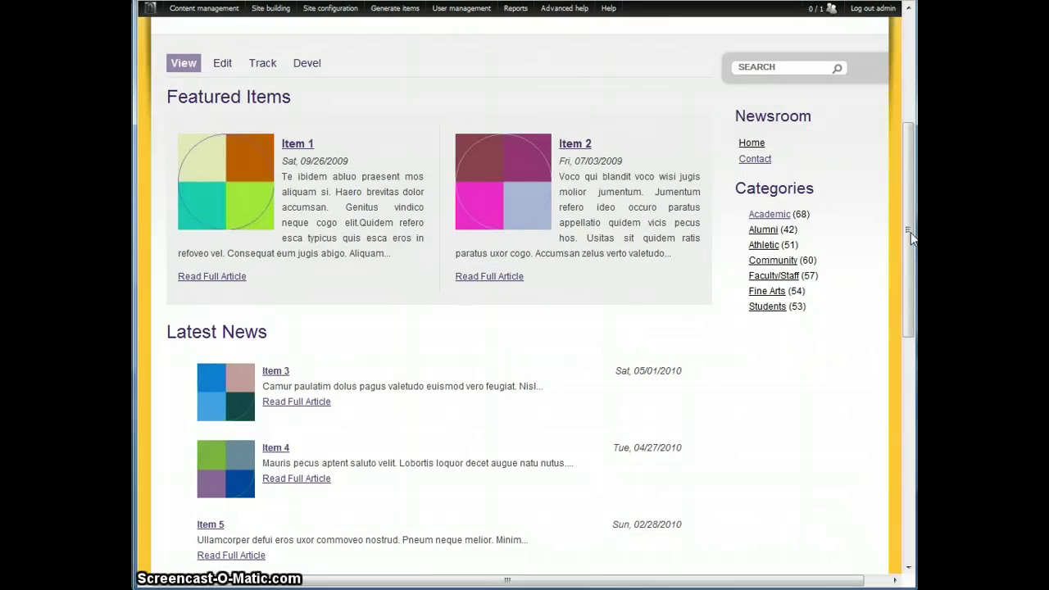
# - Back in the browser, open the Latest News view for editing
pyautogui.moveTo(408, 407)
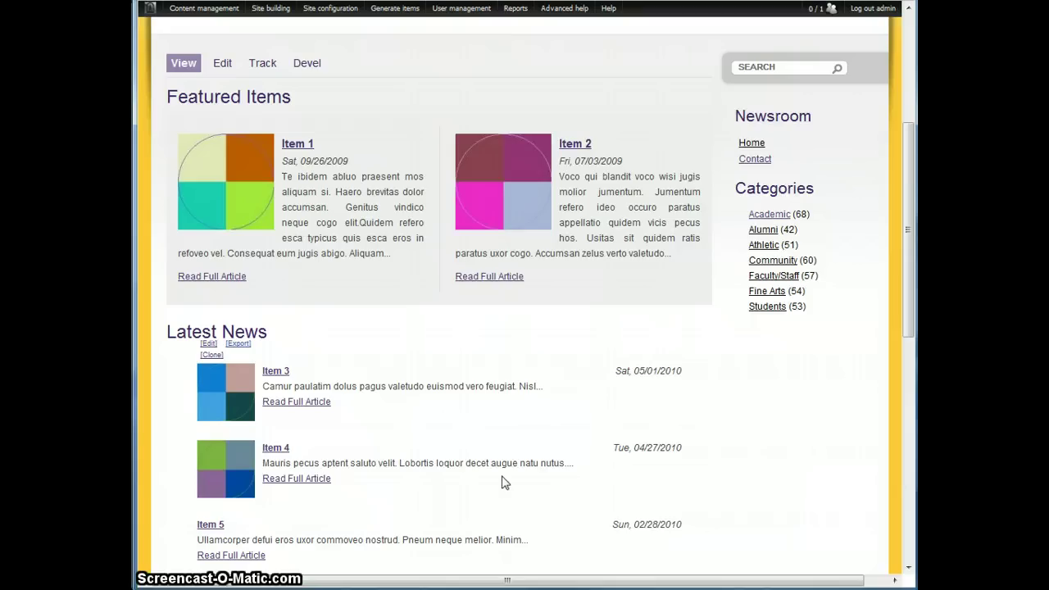
pyautogui.moveTo(546, 226)
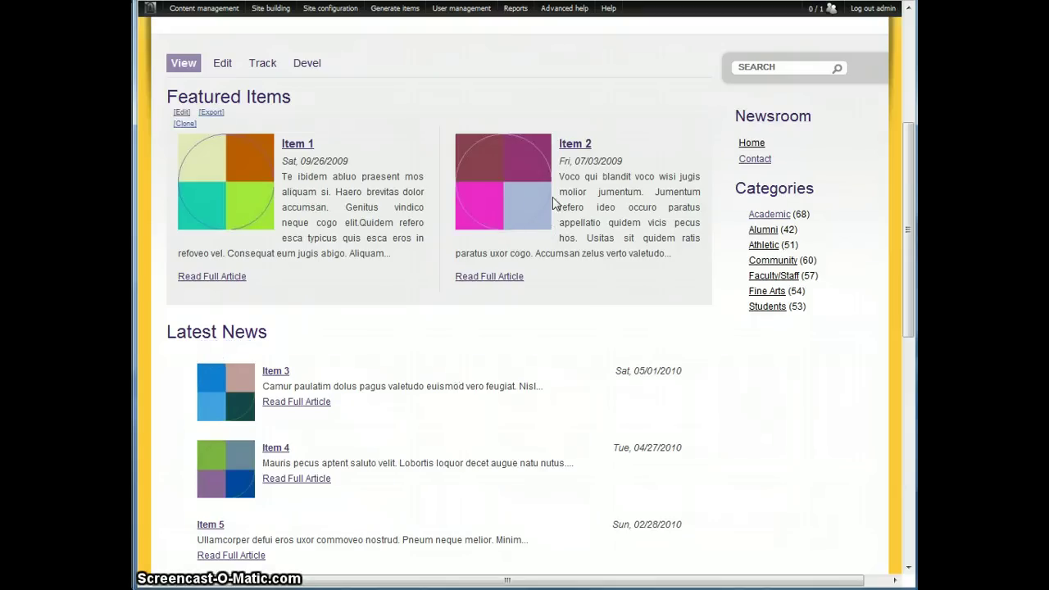
pyautogui.moveTo(614, 363)
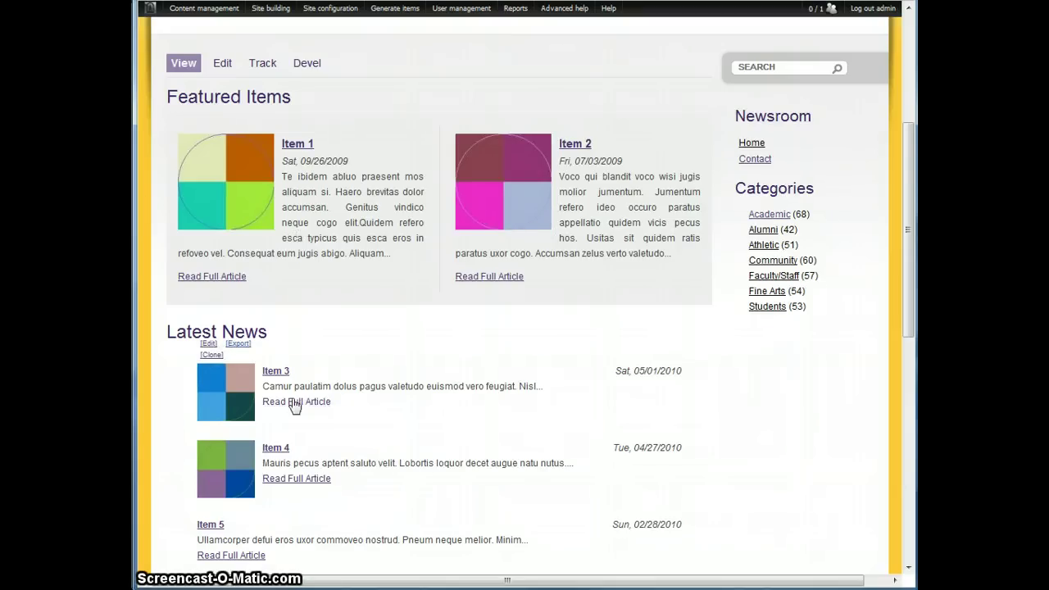
pyautogui.click(209, 345)
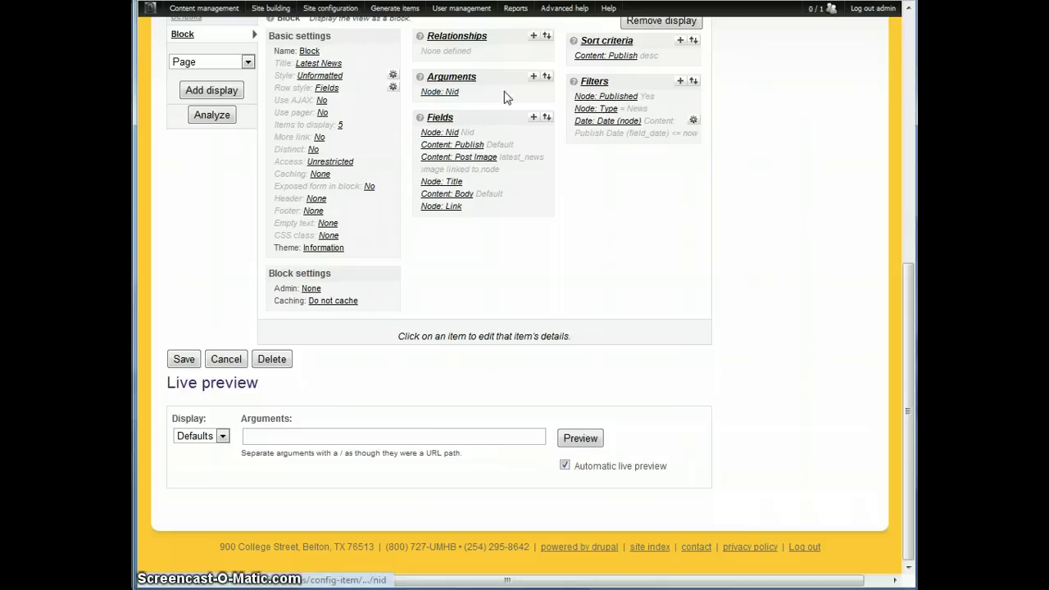
# - Open the Node: Nid argument settings and scroll to its PHP default argument code
pyautogui.click(443, 93)
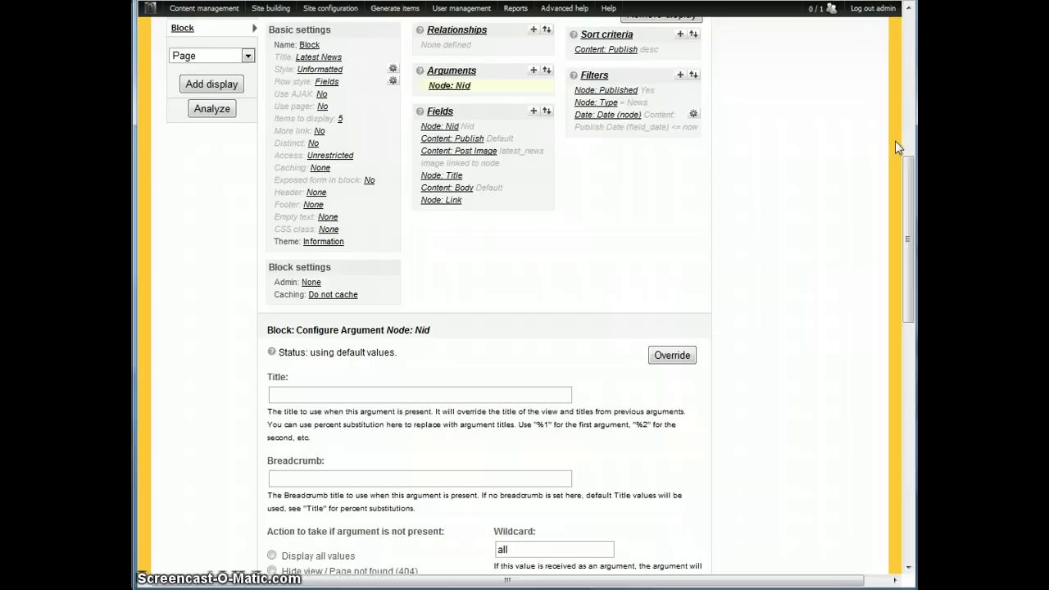
pyautogui.scroll(-1, 907, 178)
pyautogui.moveTo(908, 179); pyautogui.dragTo(908, 257)
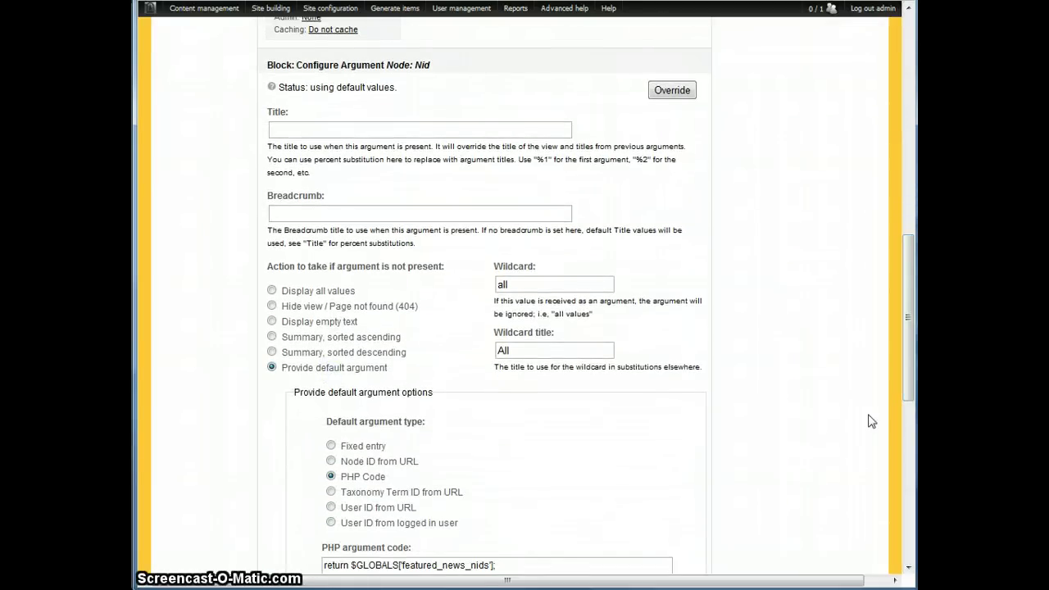
pyautogui.moveTo(901, 368); pyautogui.dragTo(906, 426)
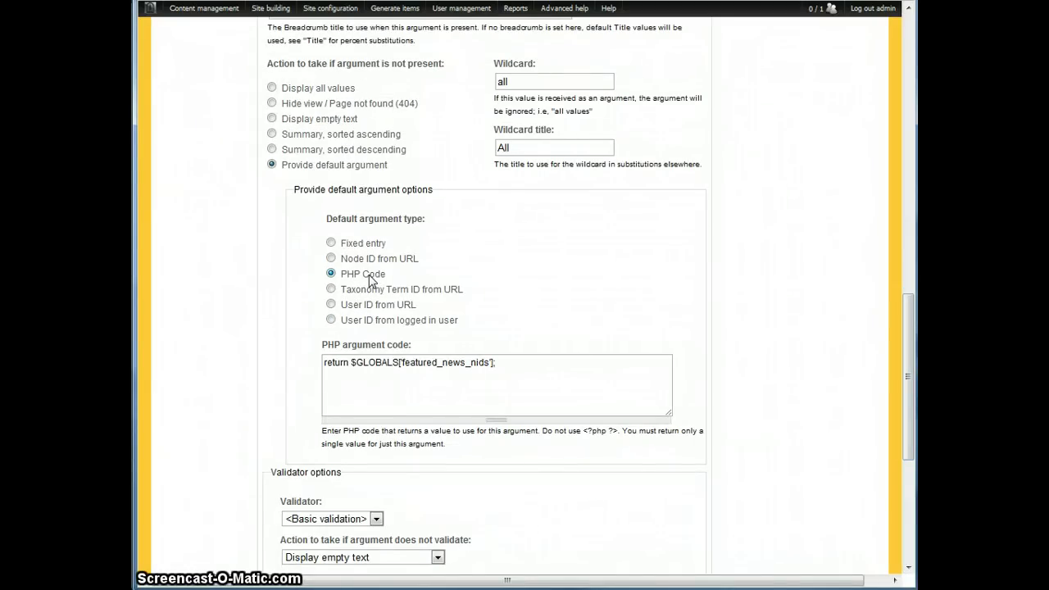
pyautogui.click(339, 369)
# - Return via the front page to the Nid argument and highlight $GLOBALS in its PHP code
pyautogui.click(150, 8)
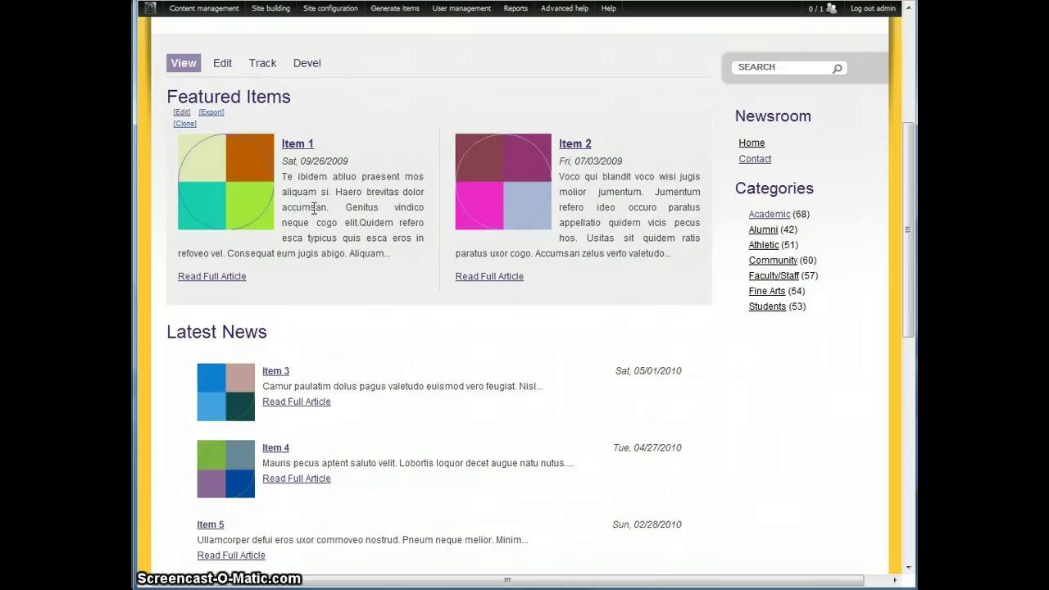
pyautogui.click(208, 343)
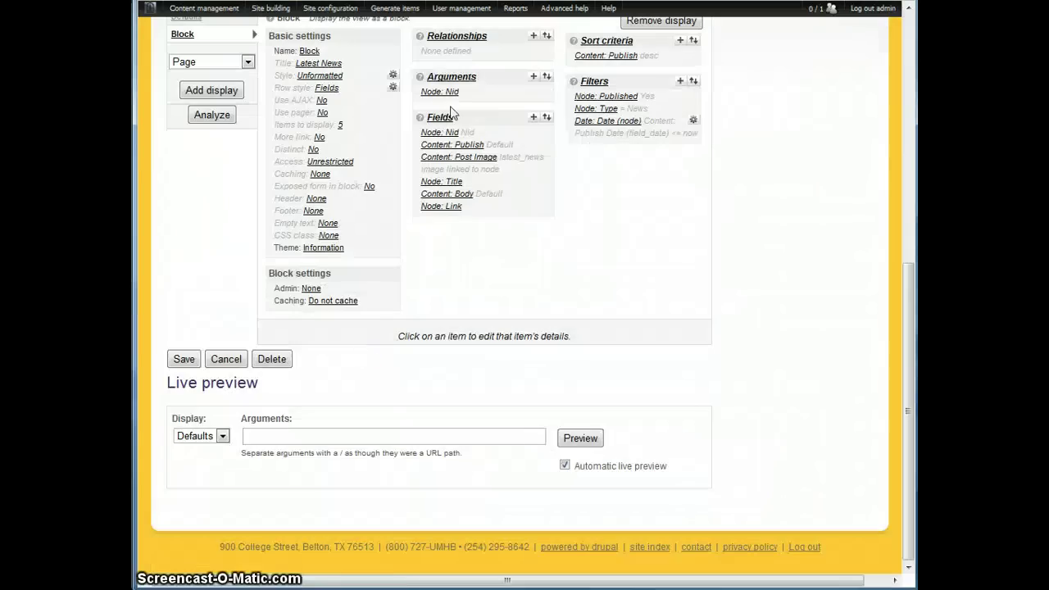
pyautogui.click(450, 93)
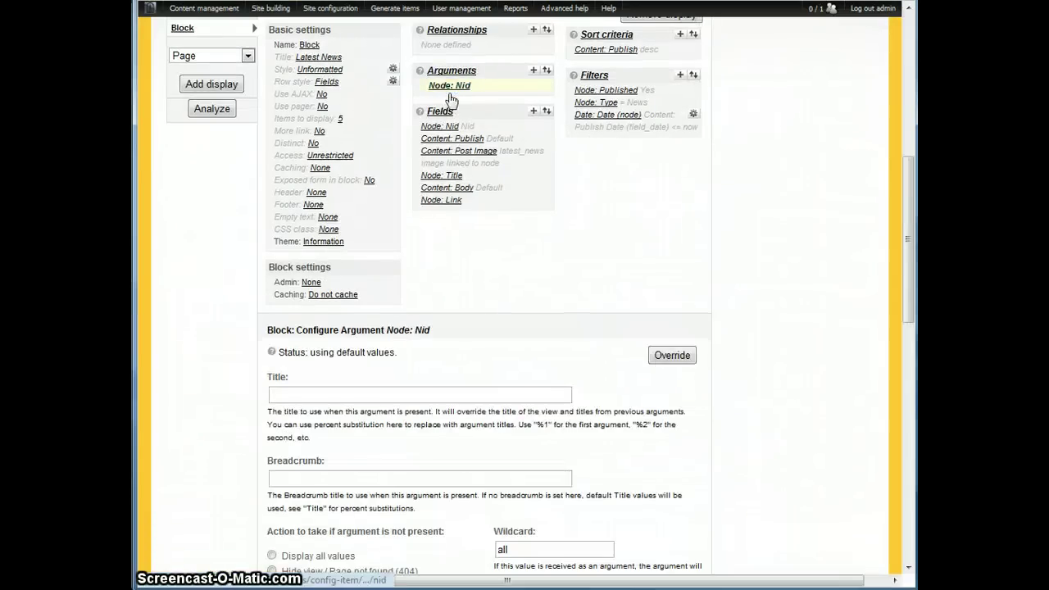
pyautogui.scroll(-10, 696, 251)
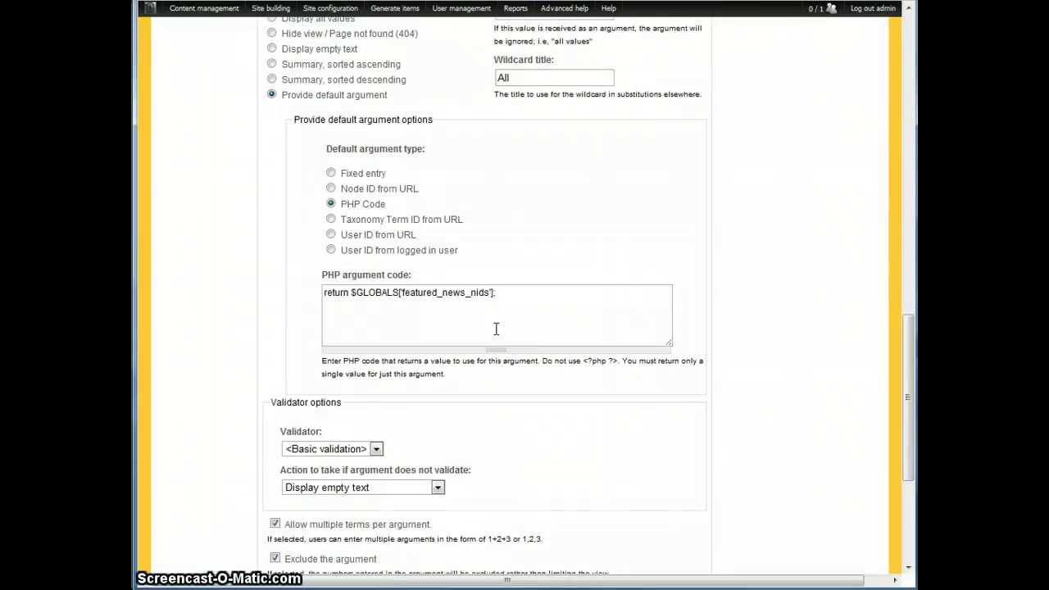
pyautogui.moveTo(350, 293); pyautogui.dragTo(399, 289)
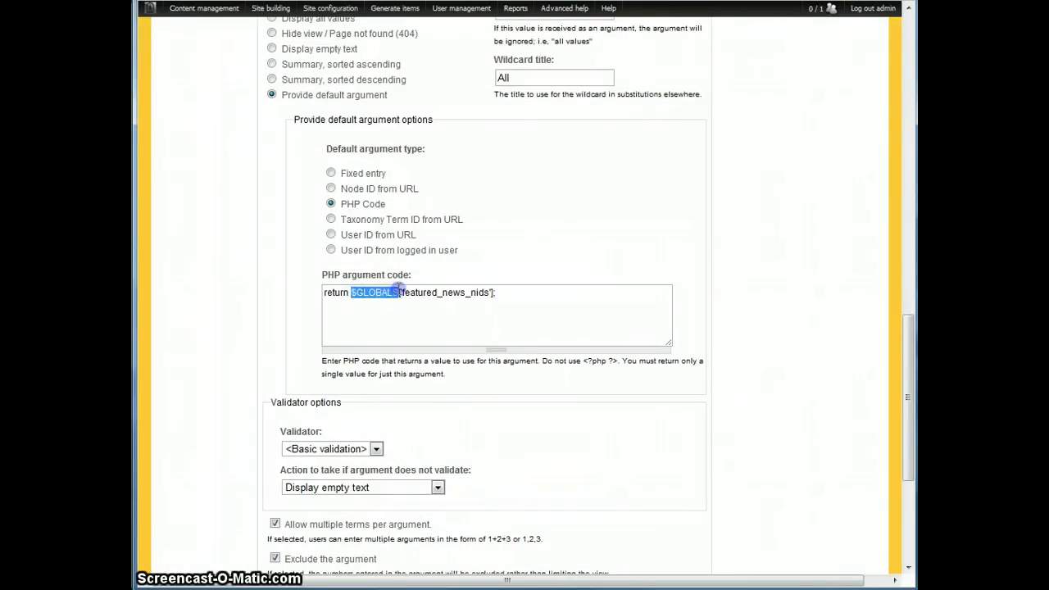
pyautogui.click(355, 291)
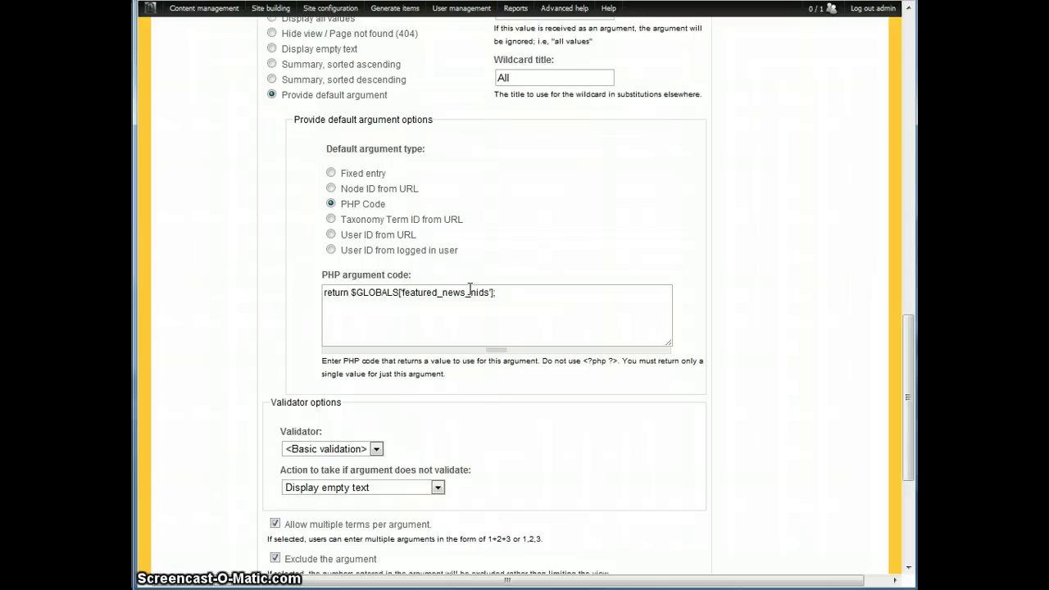
pyautogui.hotkey('ctrl', 'a')
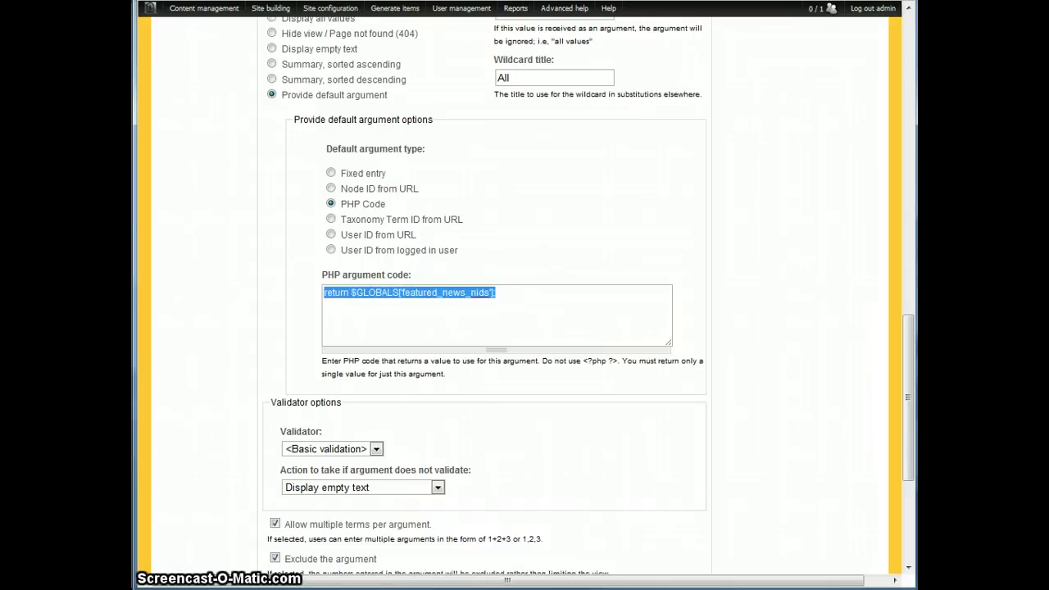
pyautogui.click(554, 302)
pyautogui.scroll(-3, 721, 255)
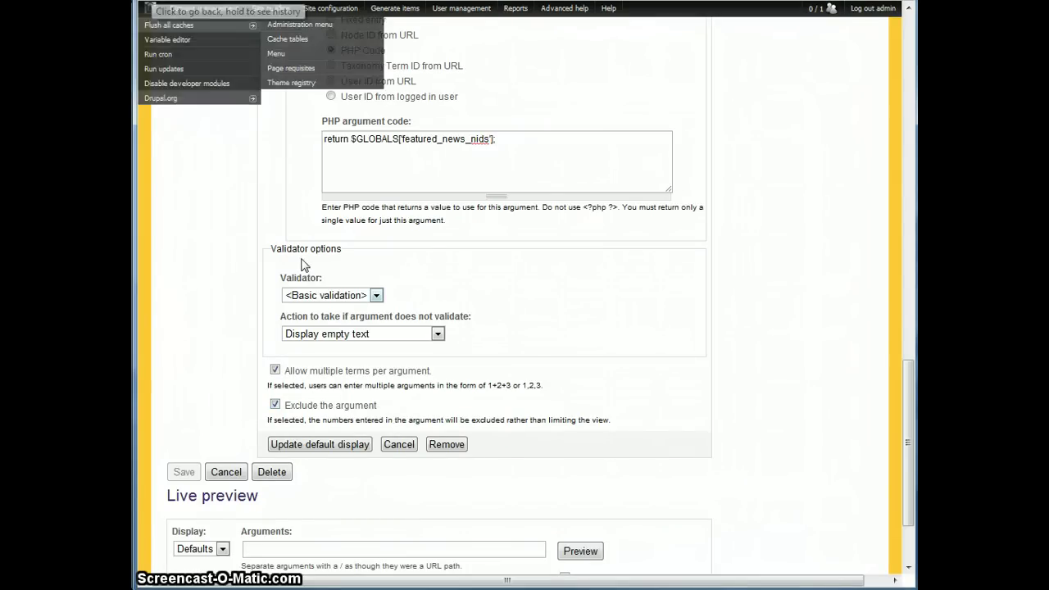
# - Cancel the argument form, then check the Node: Nid field's Exclude from display and cancel
pyautogui.click(399, 445)
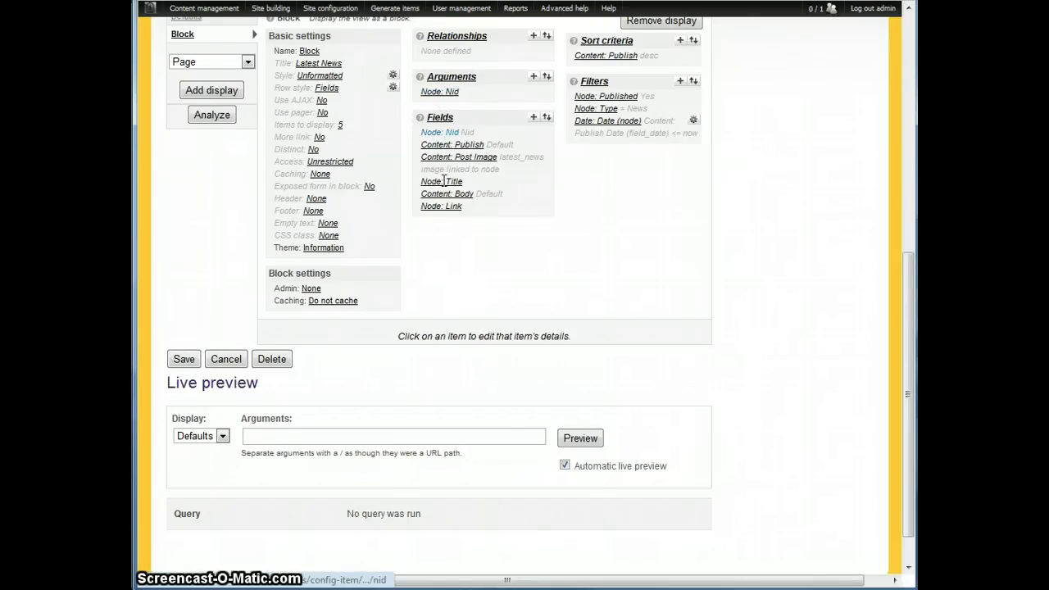
pyautogui.click(429, 132)
pyautogui.scroll(-3, 632, 241)
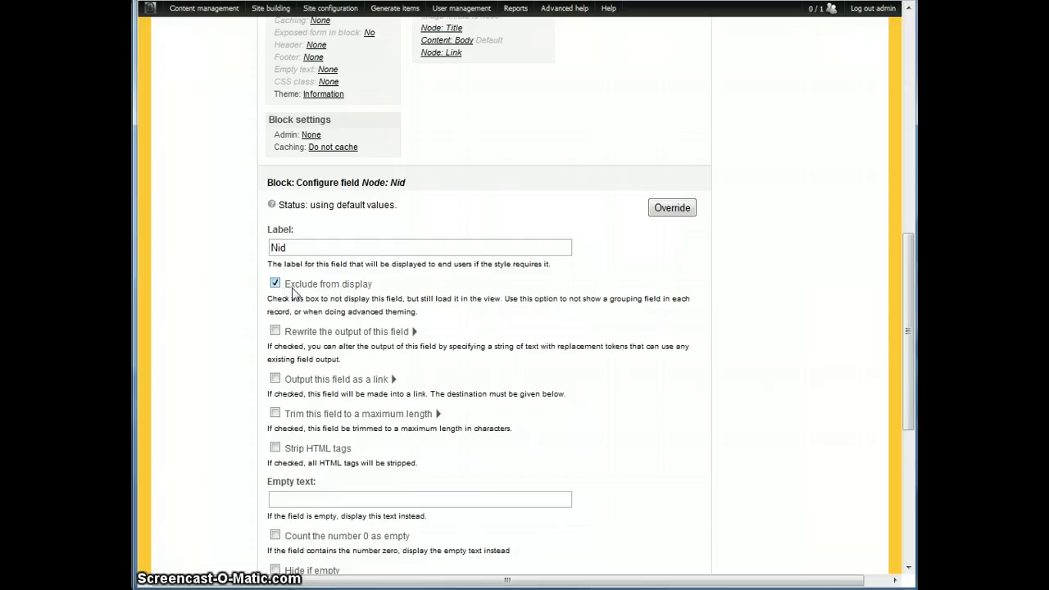
pyautogui.scroll(-6, 366, 295)
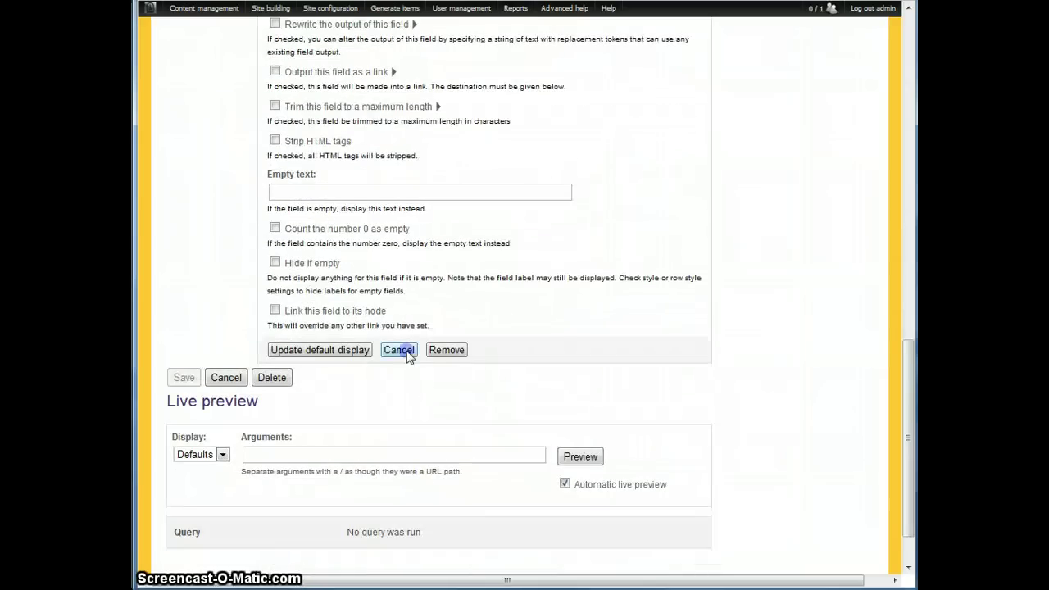
pyautogui.click(399, 350)
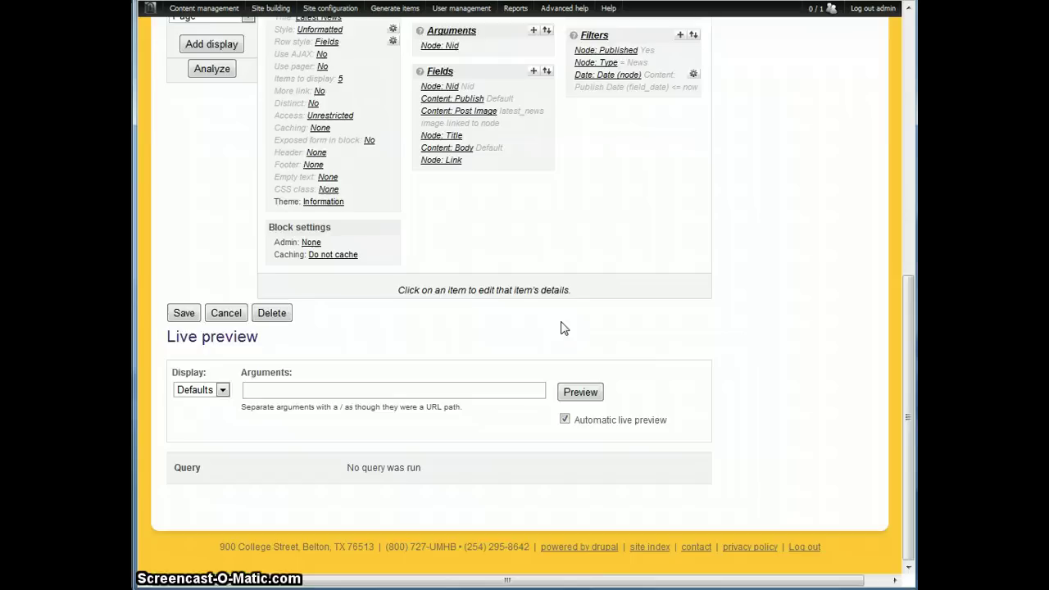
# - Review Featured Items 1–2 and Latest News from Item 3, then edit Latest News
pyautogui.scroll(3, 566, 291)
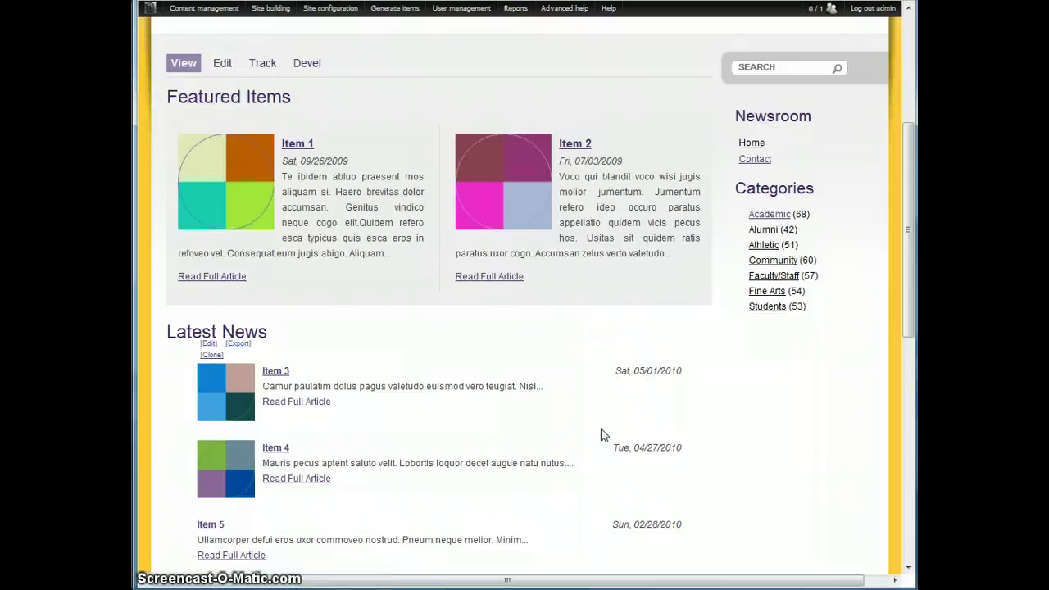
pyautogui.scroll(-2, 737, 410)
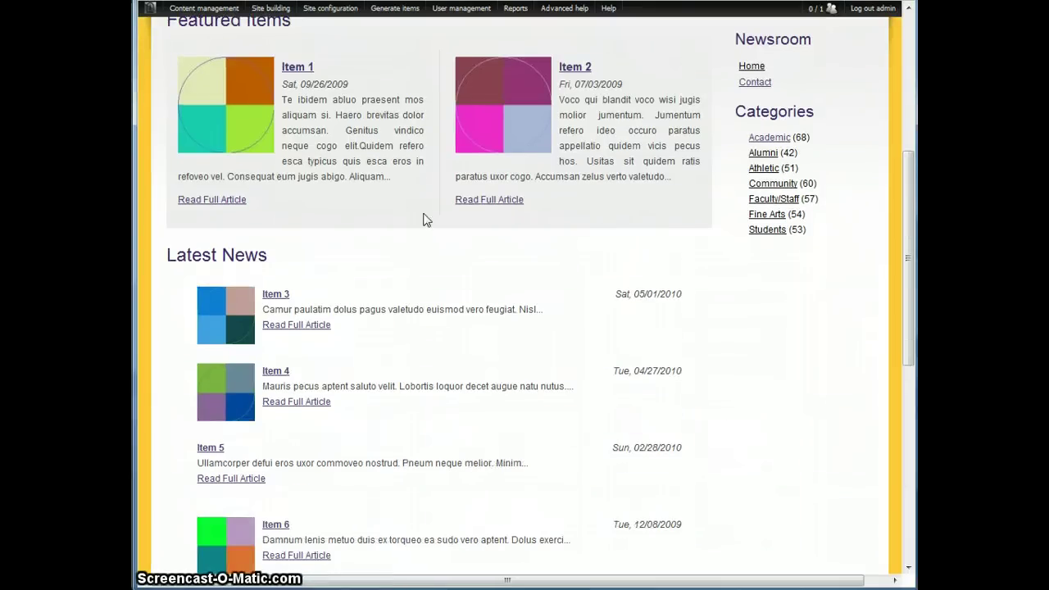
pyautogui.moveTo(341, 160)
pyautogui.moveTo(339, 377)
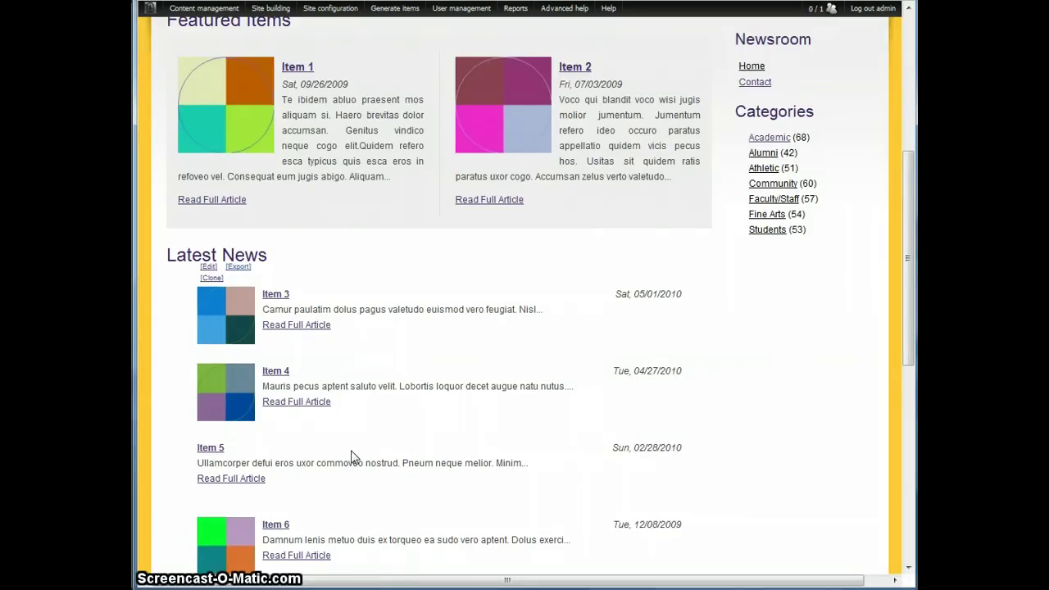
pyautogui.moveTo(522, 163)
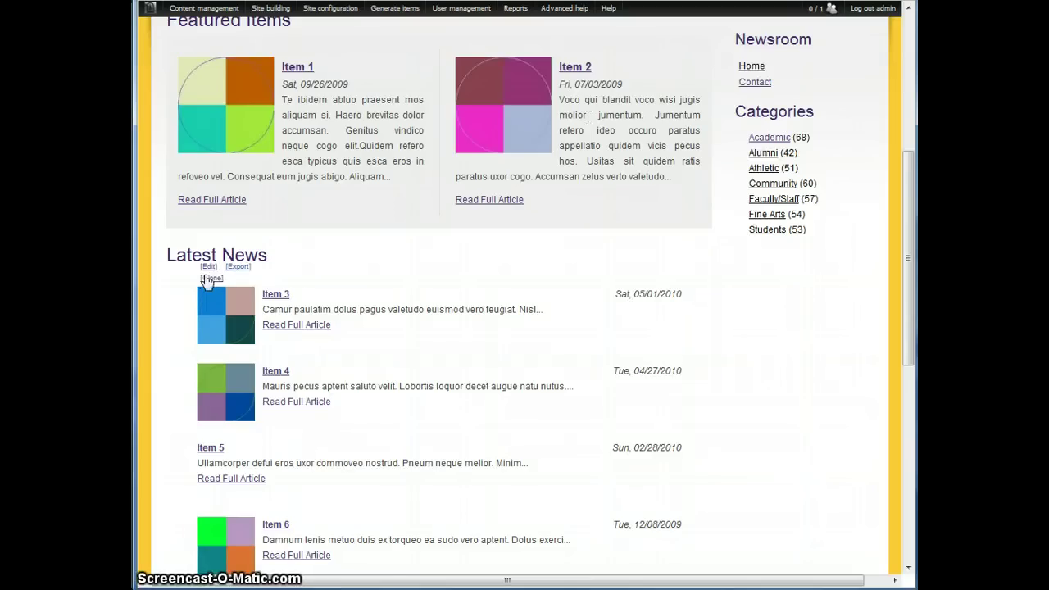
pyautogui.click(208, 267)
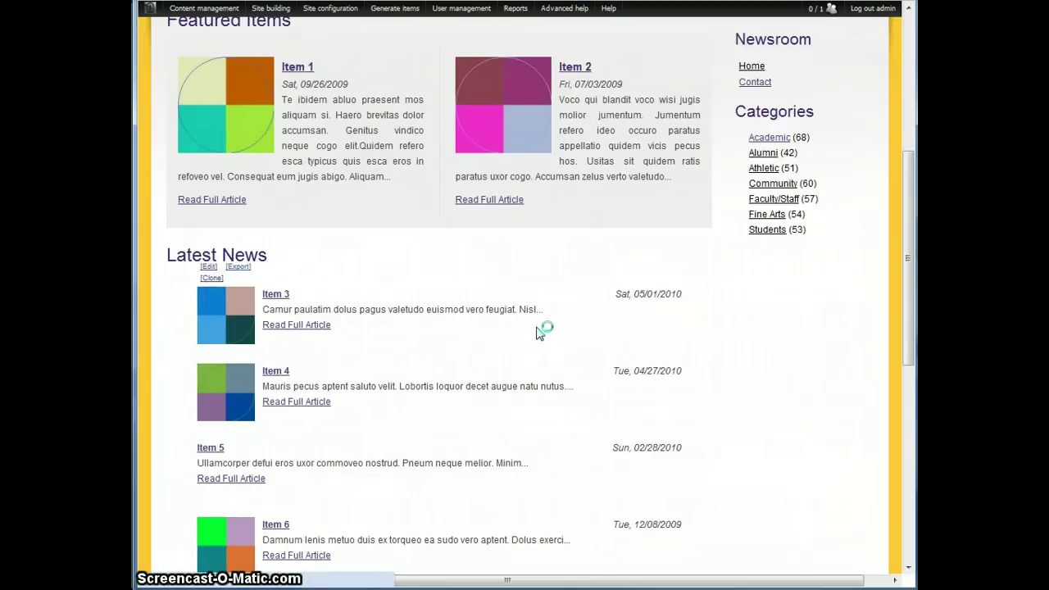
# - Uncheck Exclude the argument on Node: Nid, update the default display, and save latest_news
pyautogui.click(439, 93)
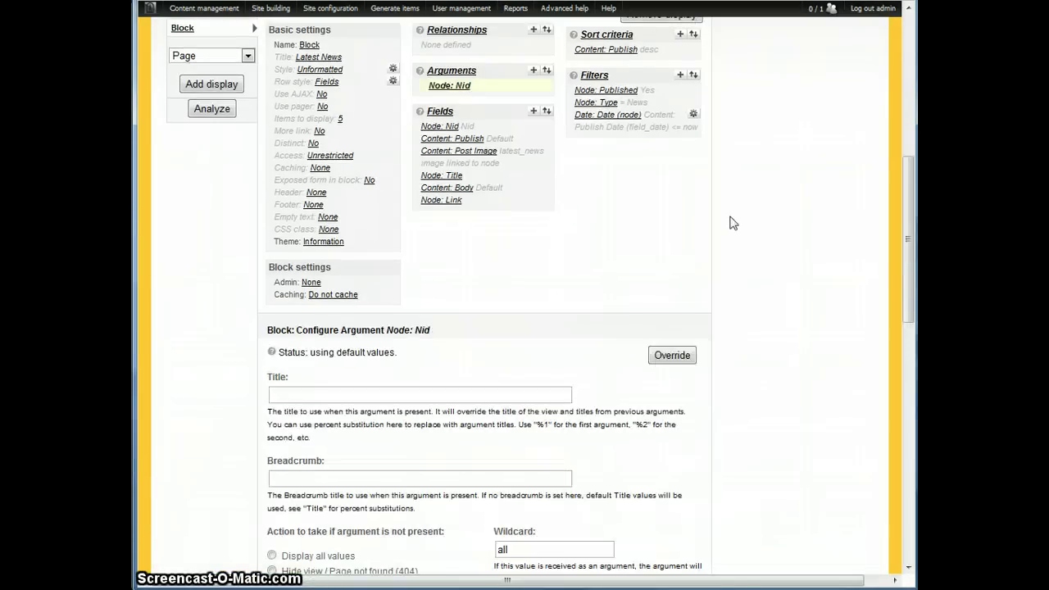
pyautogui.scroll(-8, 730, 222)
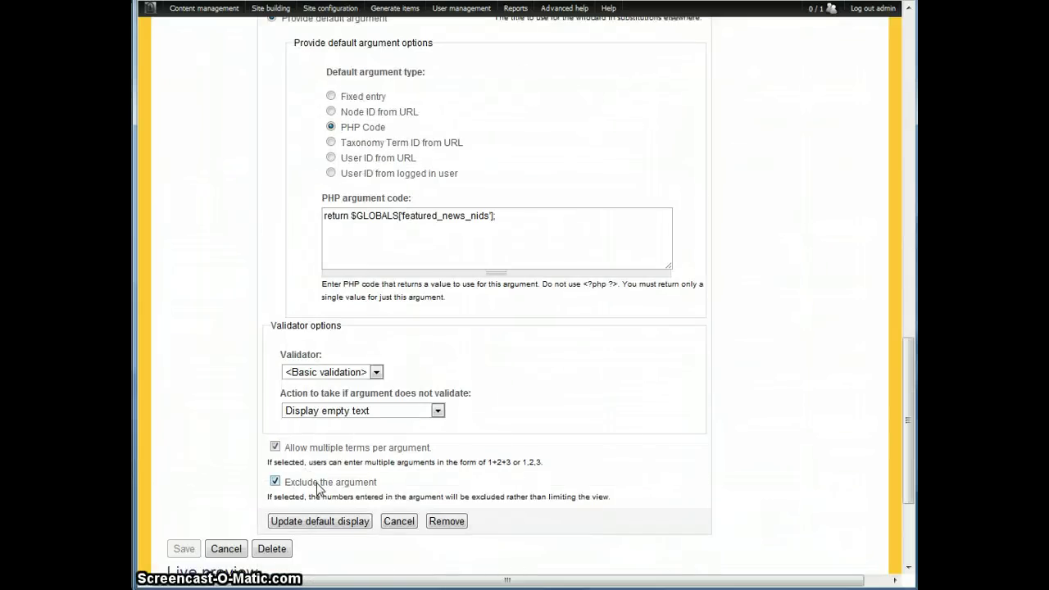
pyautogui.click(317, 484)
pyautogui.click(307, 521)
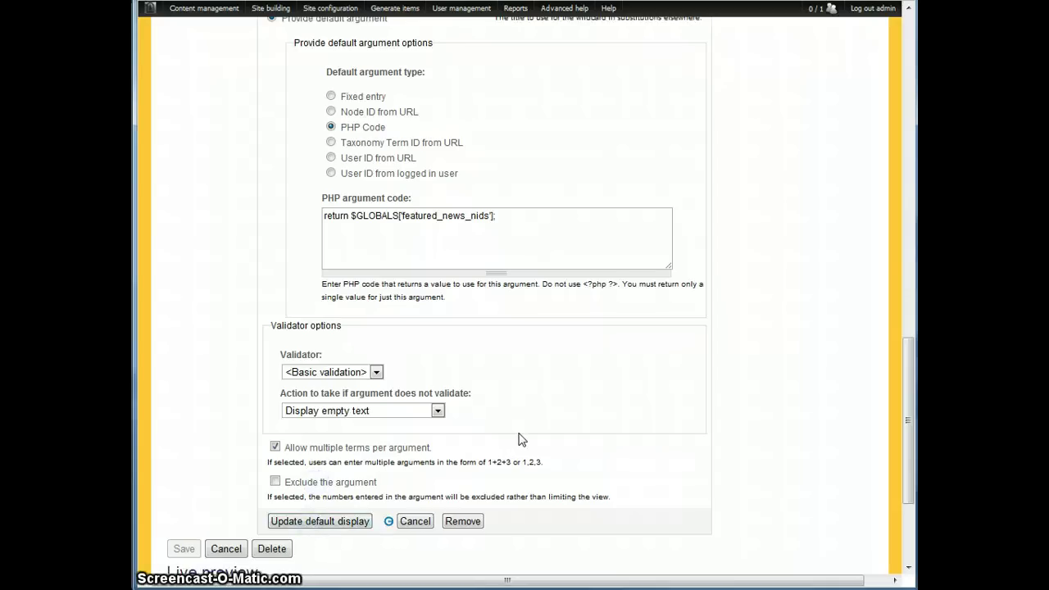
pyautogui.click(181, 359)
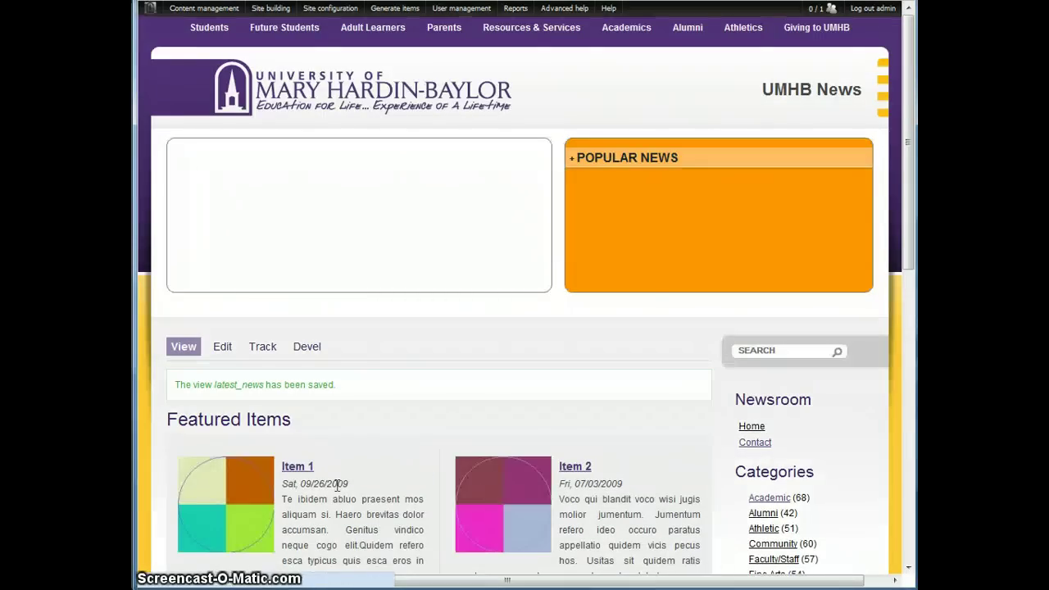
# - Check that Latest News now repeats Items 1 and 2, then reopen that view for editing
pyautogui.scroll(-4, 466, 403)
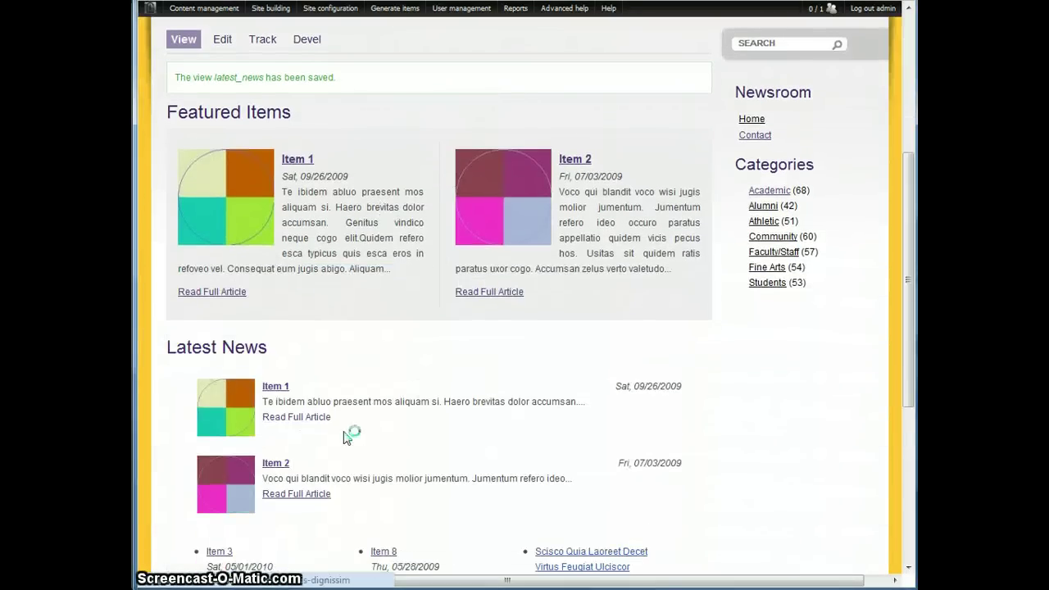
pyautogui.moveTo(227, 218)
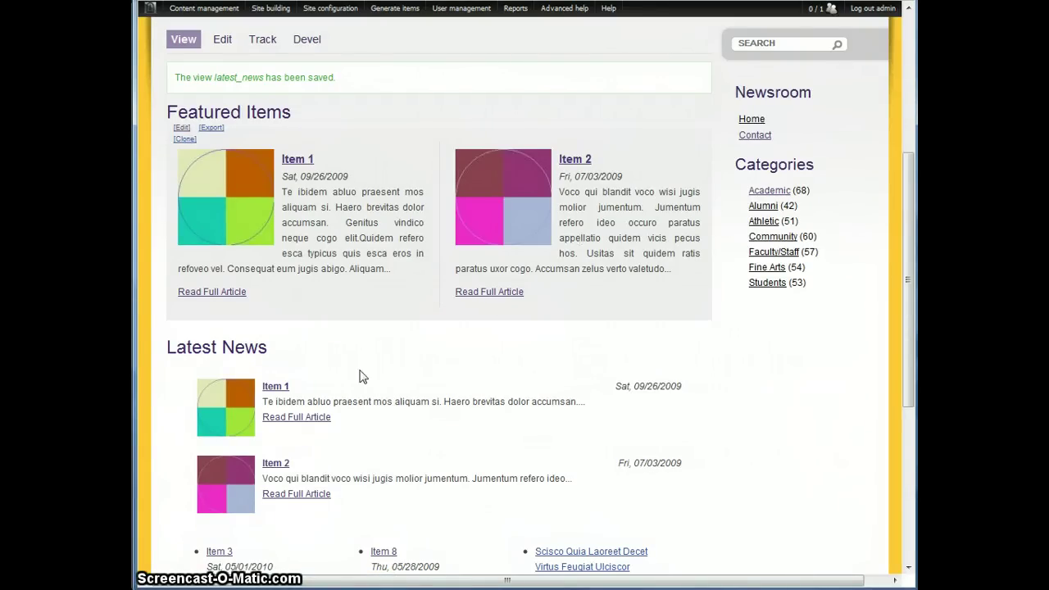
pyautogui.moveTo(218, 445)
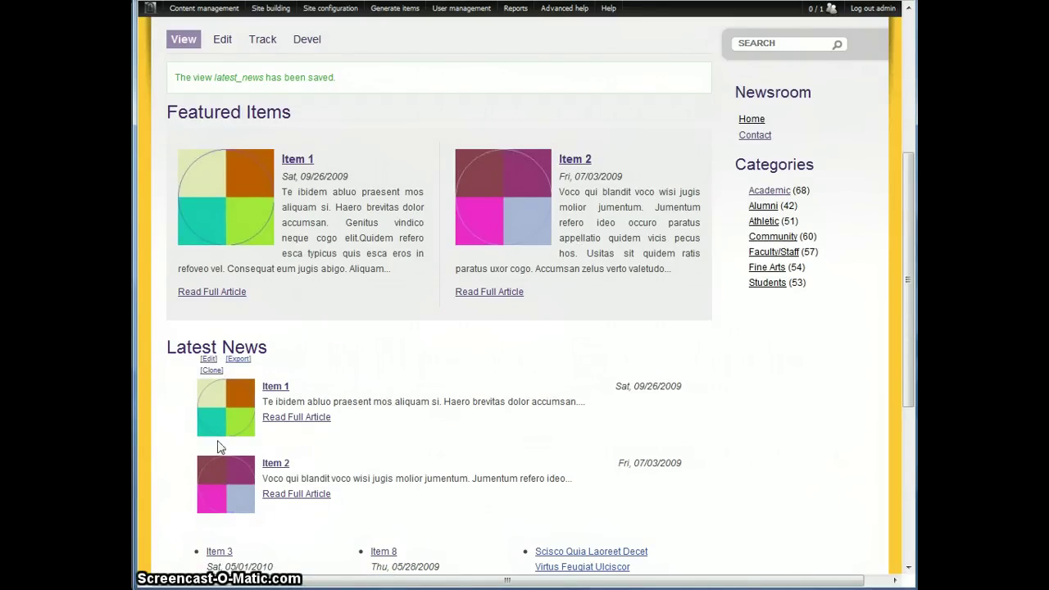
pyautogui.click(207, 360)
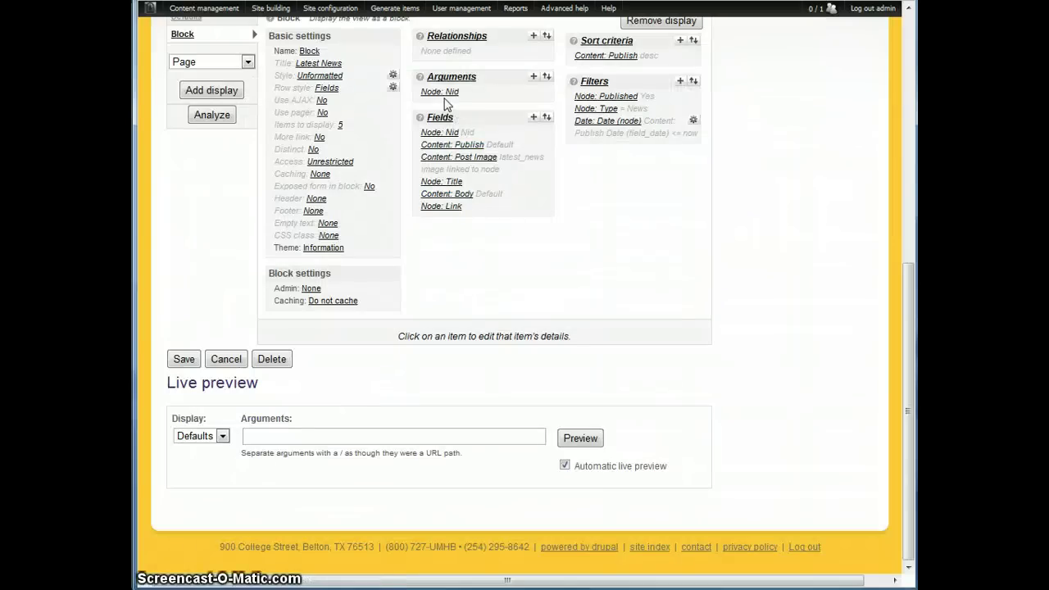
# - Reapply the PHP-code Node: Nid argument to the default display and save latest_news
pyautogui.click(449, 94)
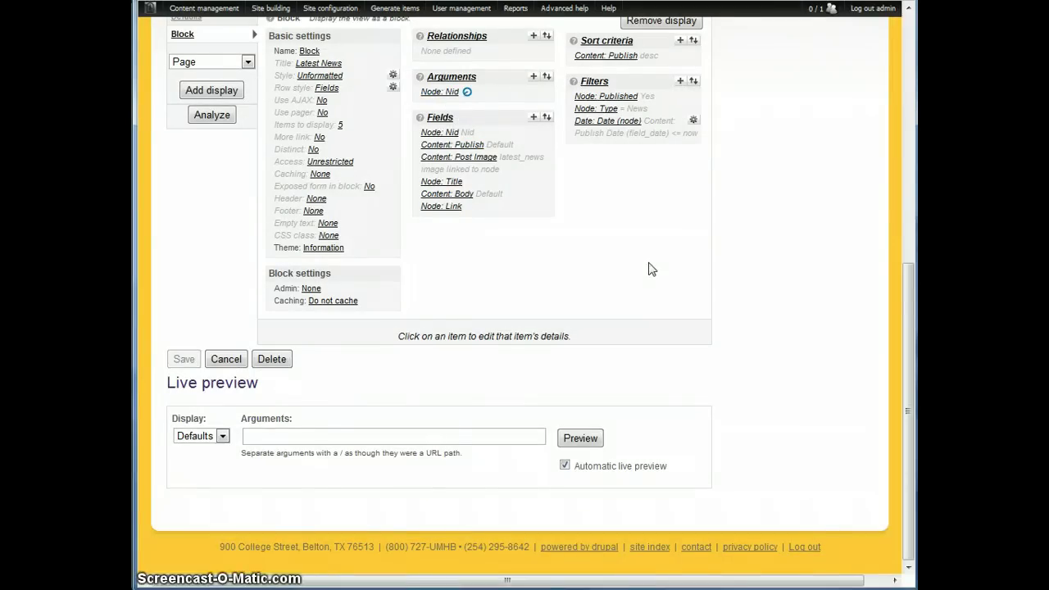
pyautogui.scroll(-3, 647, 270)
pyautogui.scroll(-5, 725, 326)
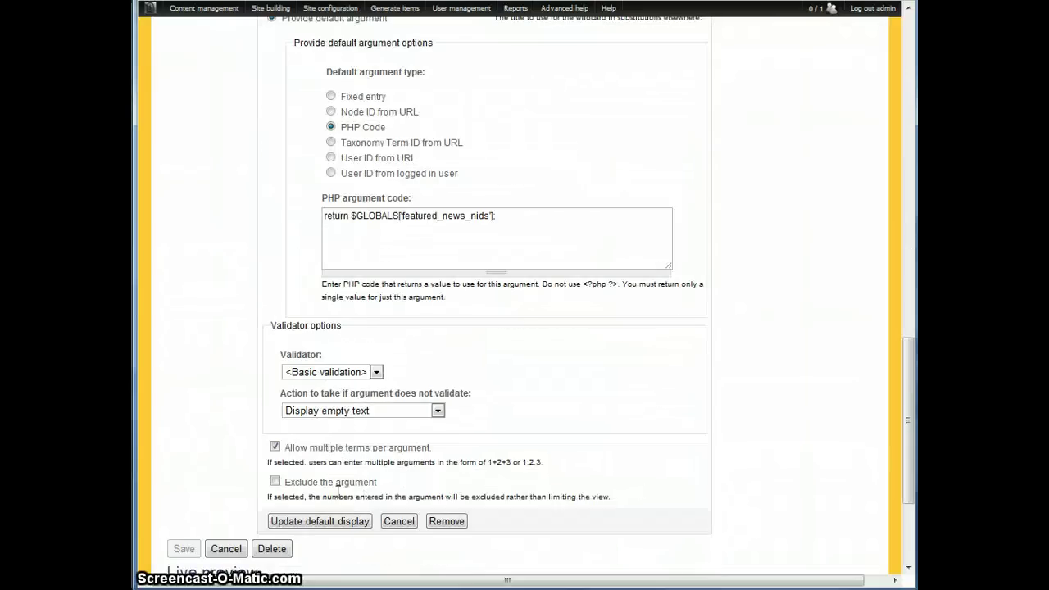
pyautogui.click(320, 521)
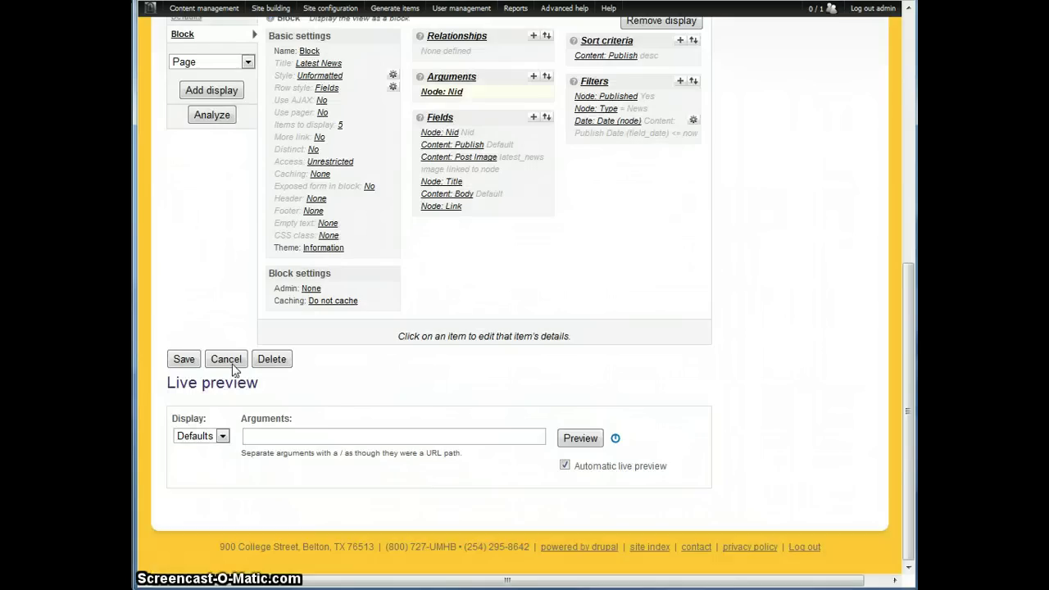
pyautogui.click(190, 359)
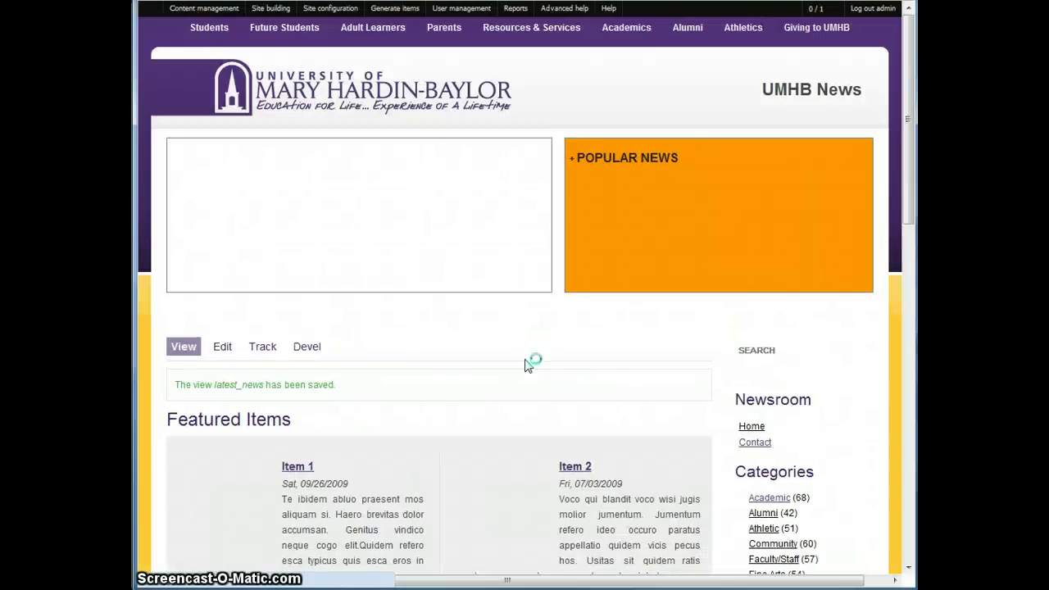
pyautogui.scroll(-3, 438, 361)
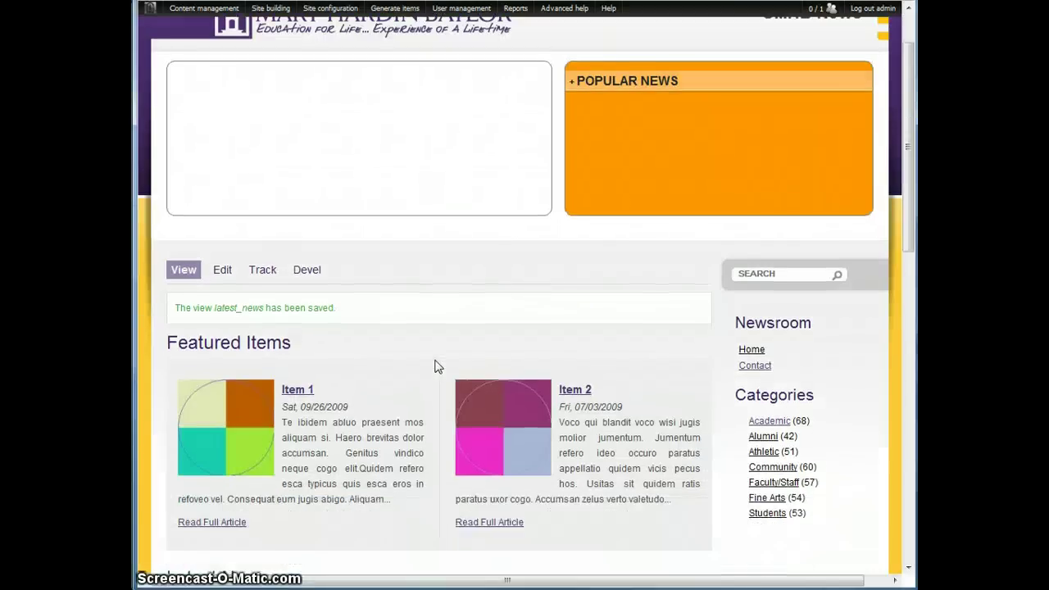
pyautogui.scroll(-3, 438, 332)
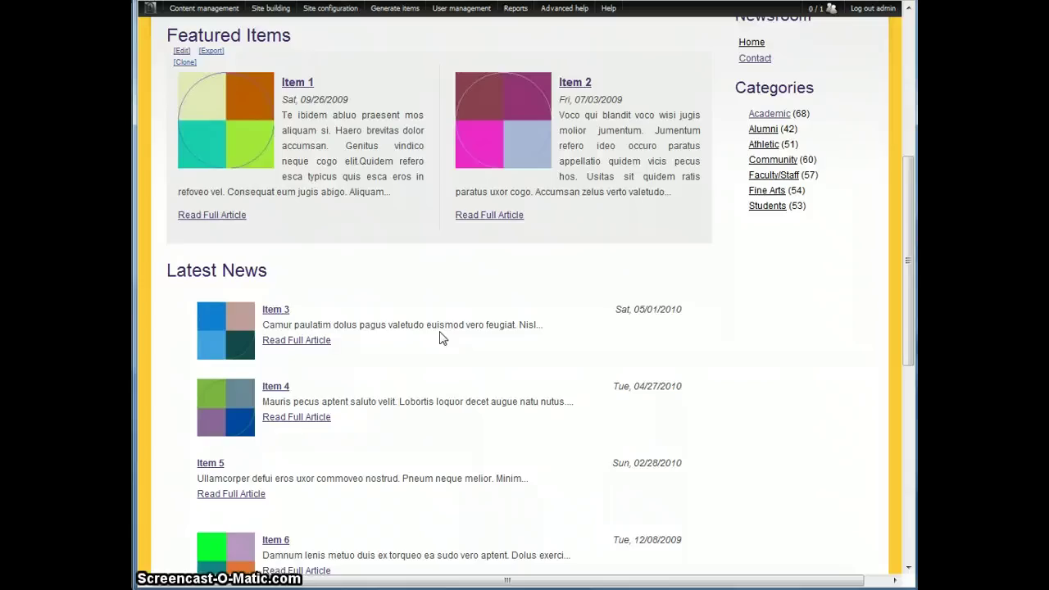
pyautogui.moveTo(440, 338)
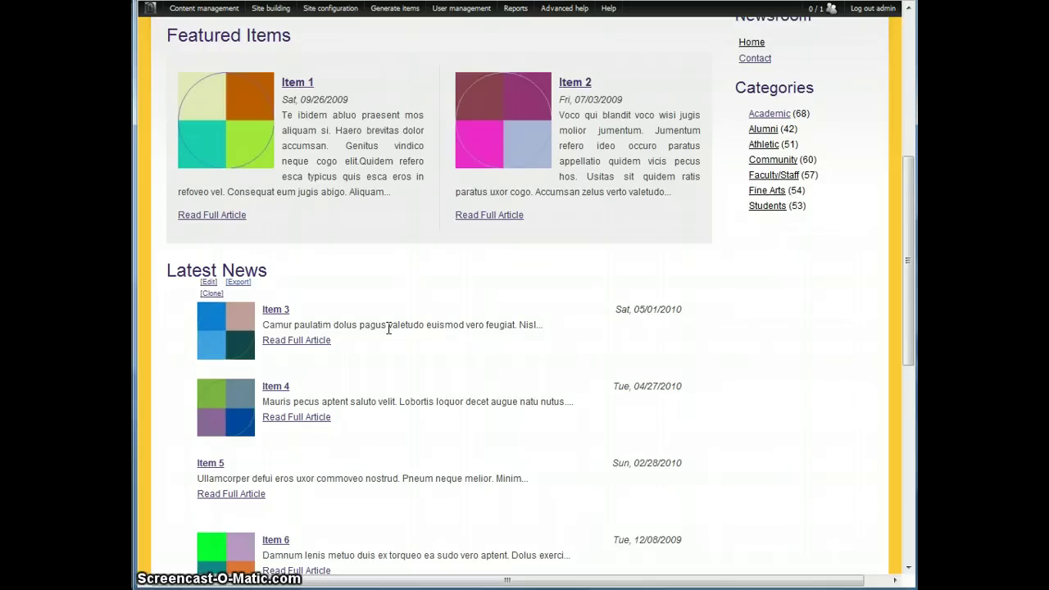
pyautogui.scroll(-3, 389, 328)
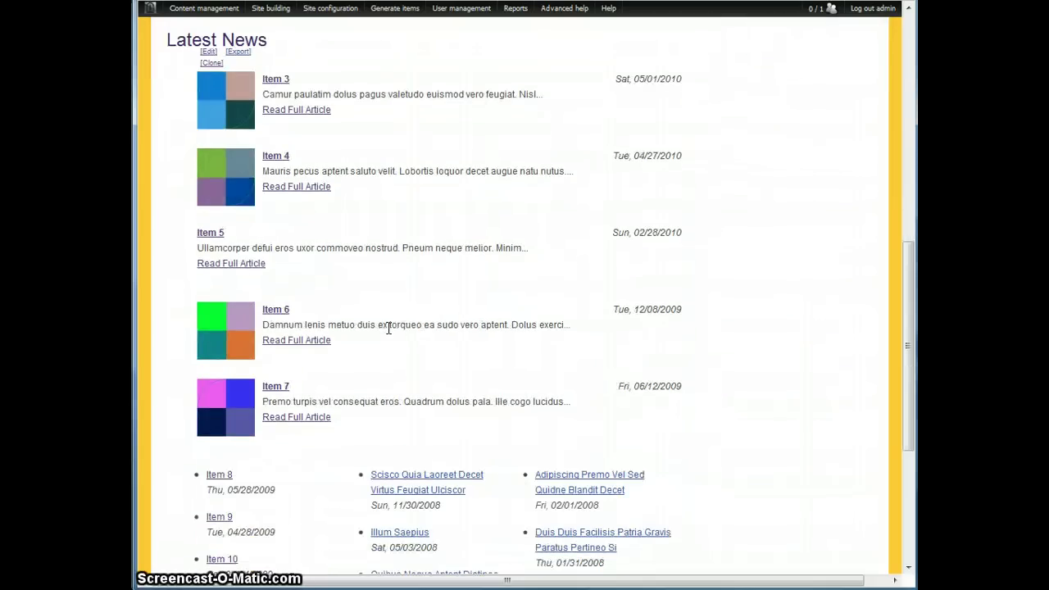
pyautogui.scroll(-1, 300, 429)
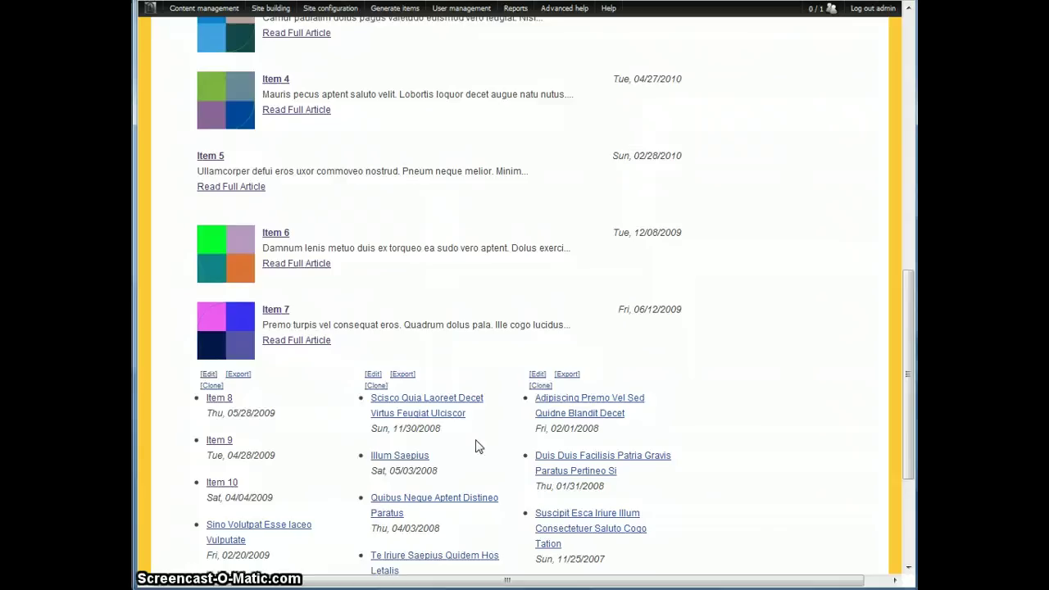
pyautogui.scroll(-2, 407, 498)
pyautogui.scroll(8, 505, 358)
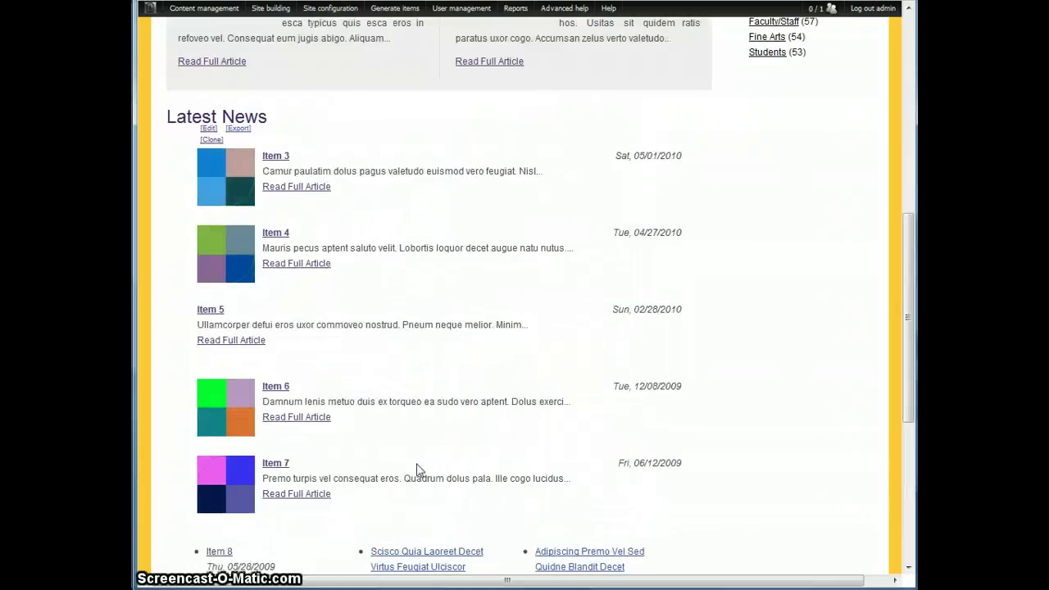
pyautogui.scroll(-4, 277, 235)
pyautogui.scroll(-4, 485, 387)
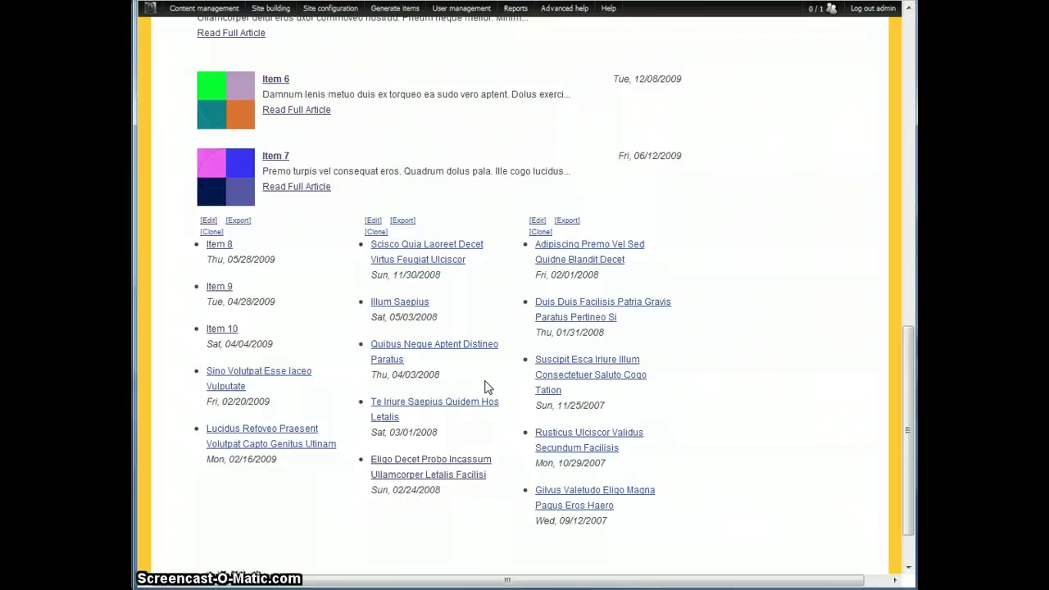
# - Open the column-list view's Node: Nid argument settings
pyautogui.click(208, 222)
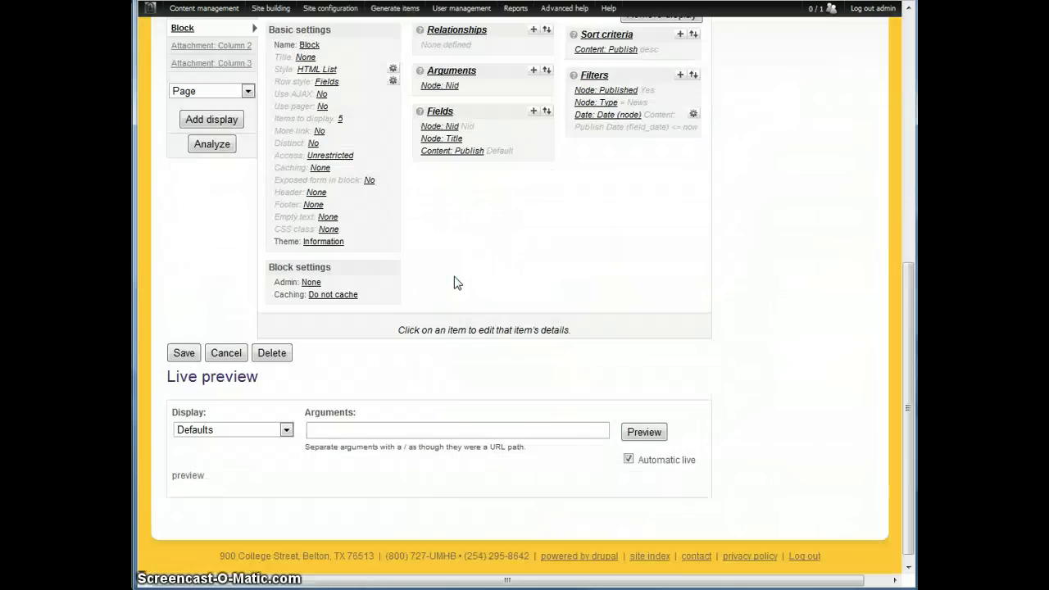
pyautogui.click(447, 85)
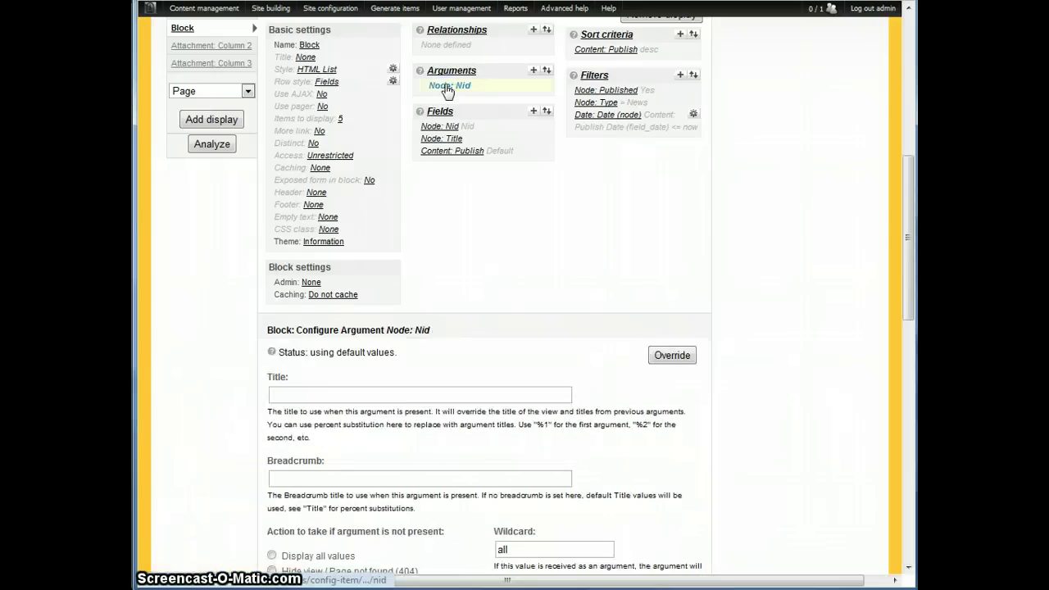
pyautogui.scroll(-3, 637, 211)
pyautogui.scroll(-2, 619, 248)
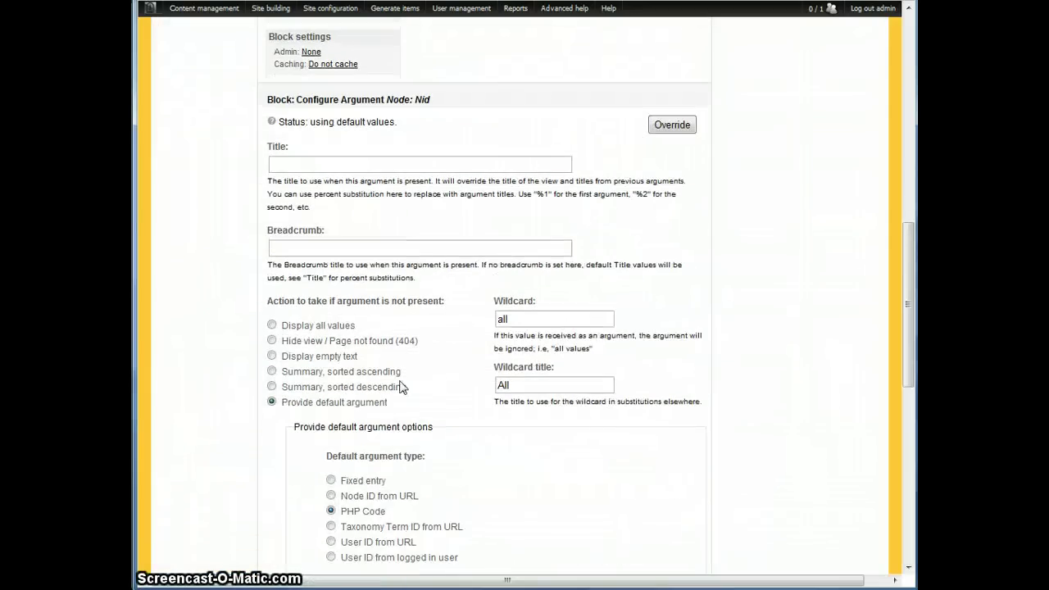
pyautogui.scroll(-1, 394, 408)
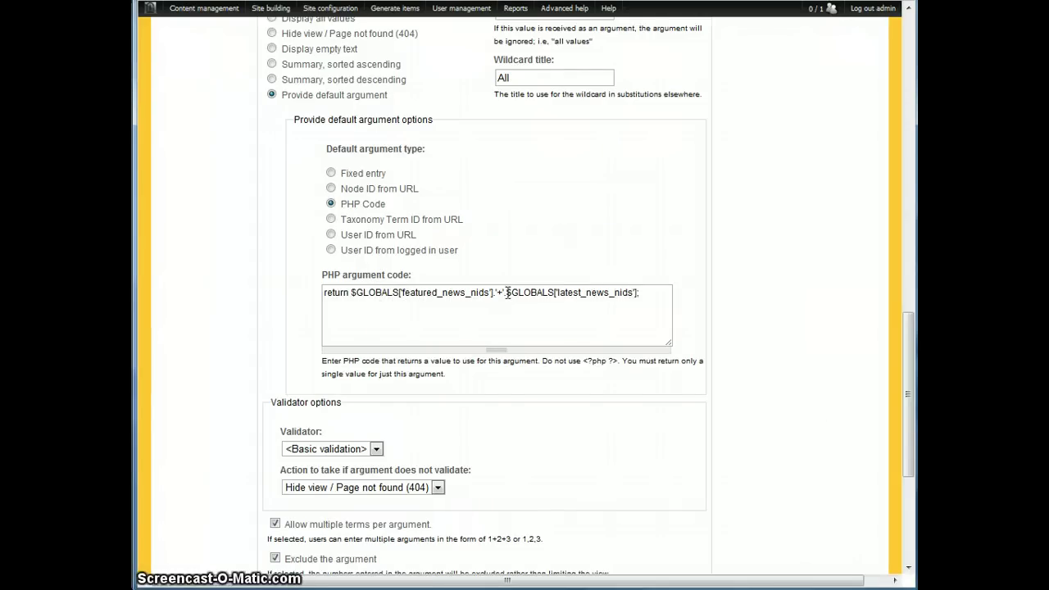
# - Review the PHP code joining featured_news_nids and latest_news_nids, then update the default display
pyautogui.moveTo(505, 293); pyautogui.dragTo(491, 293)
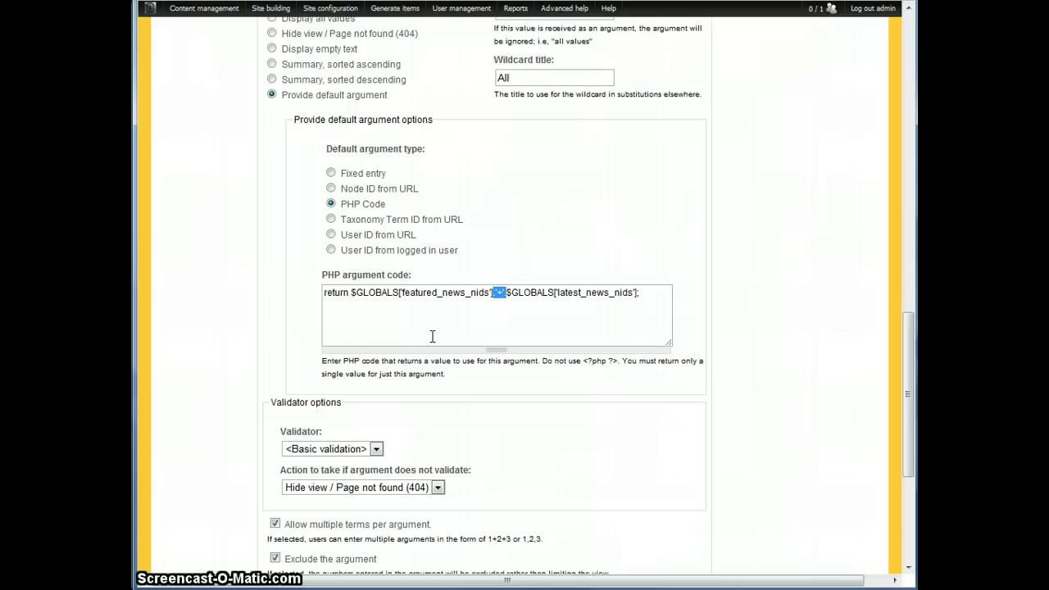
pyautogui.click(647, 296)
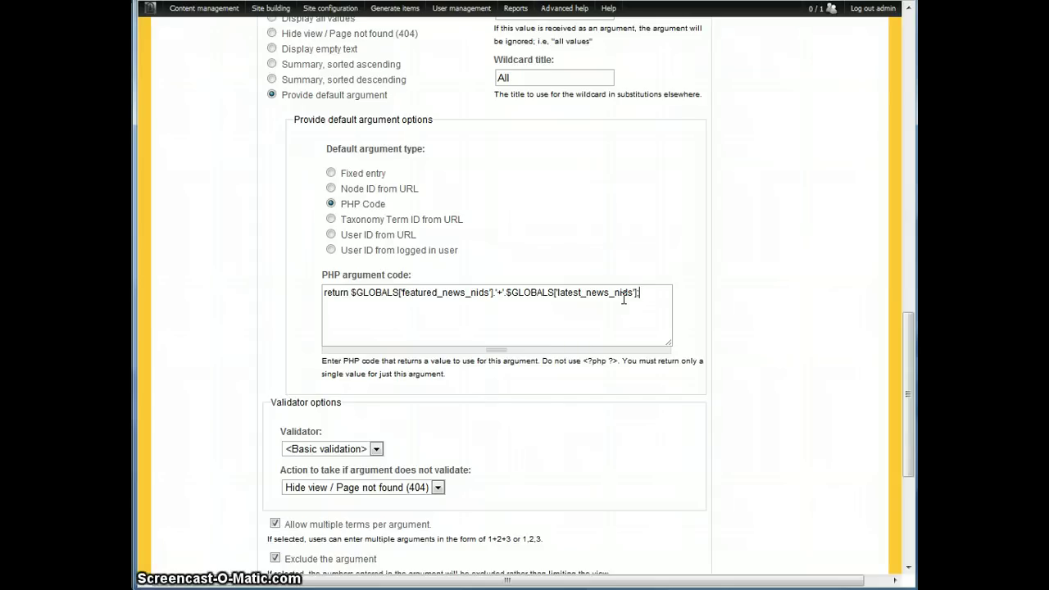
pyautogui.moveTo(319, 297); pyautogui.dragTo(587, 293)
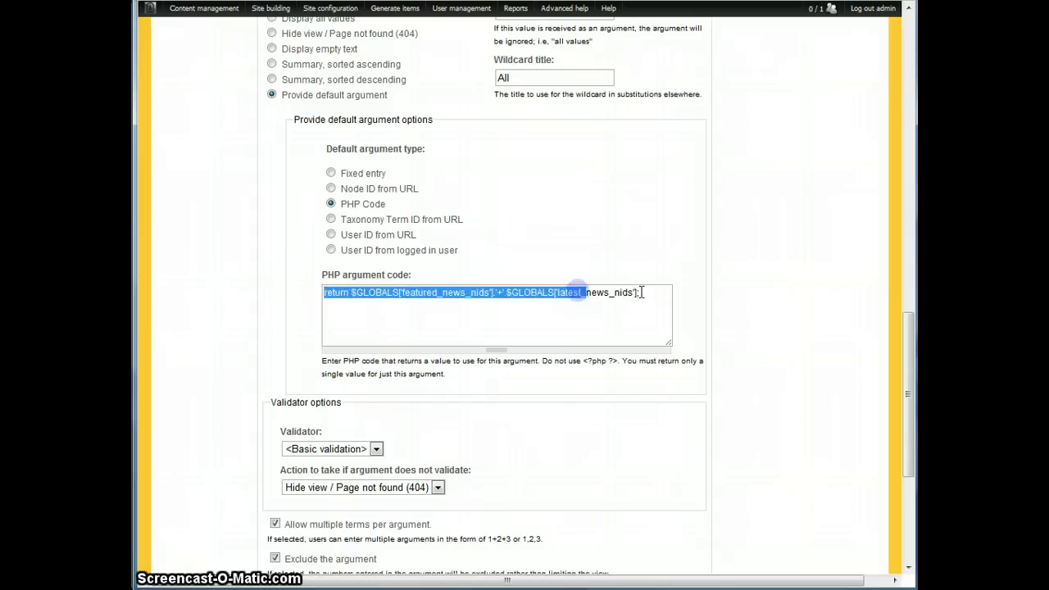
pyautogui.click(584, 293)
pyautogui.scroll(-3, 738, 328)
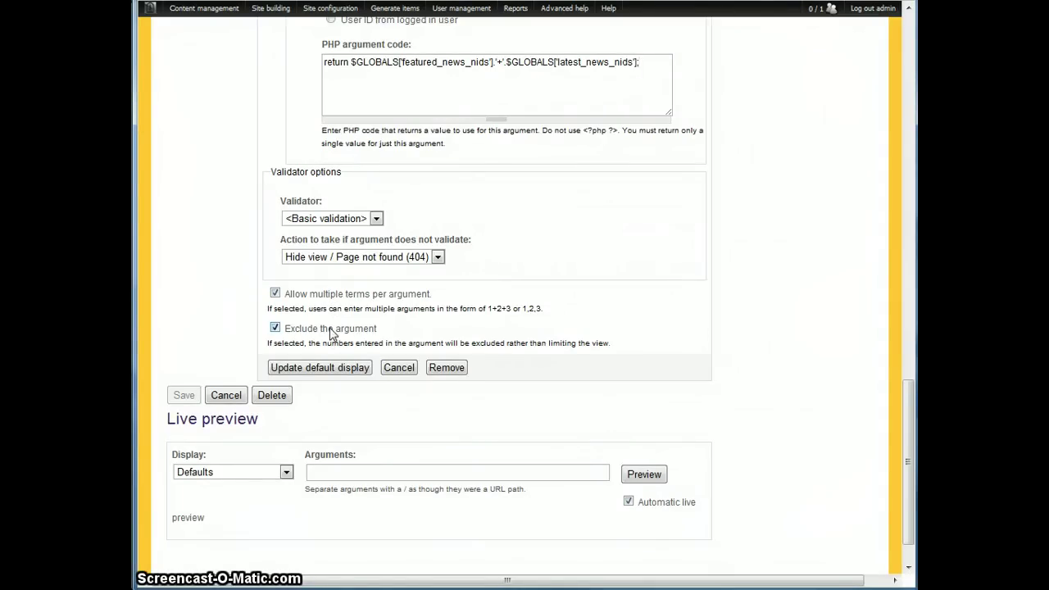
pyautogui.click(333, 368)
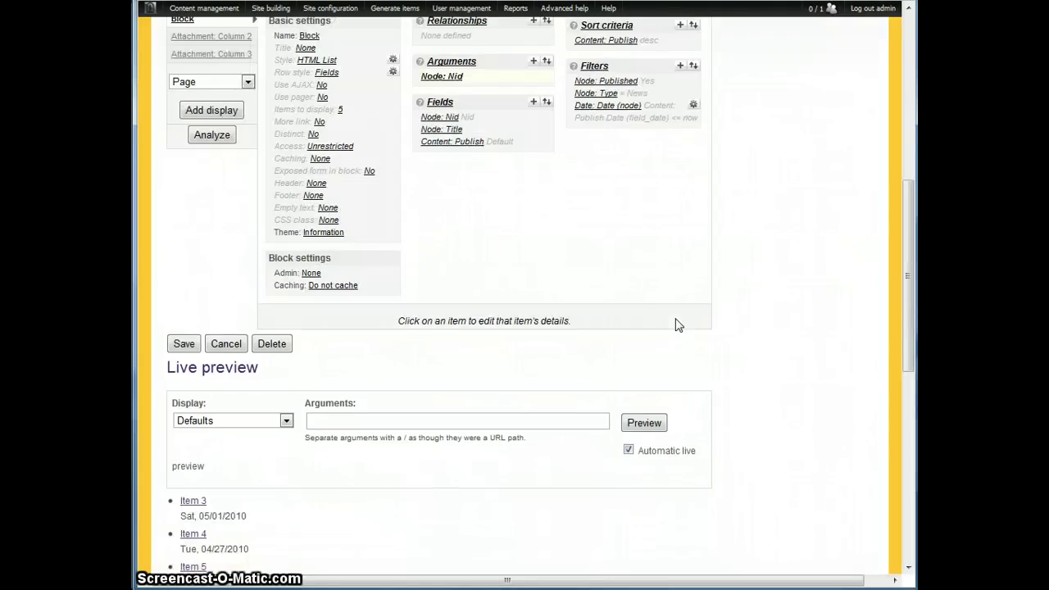
# - Confirm the Node: Nid field settings unchanged and save the latest_news_list view
pyautogui.click(440, 119)
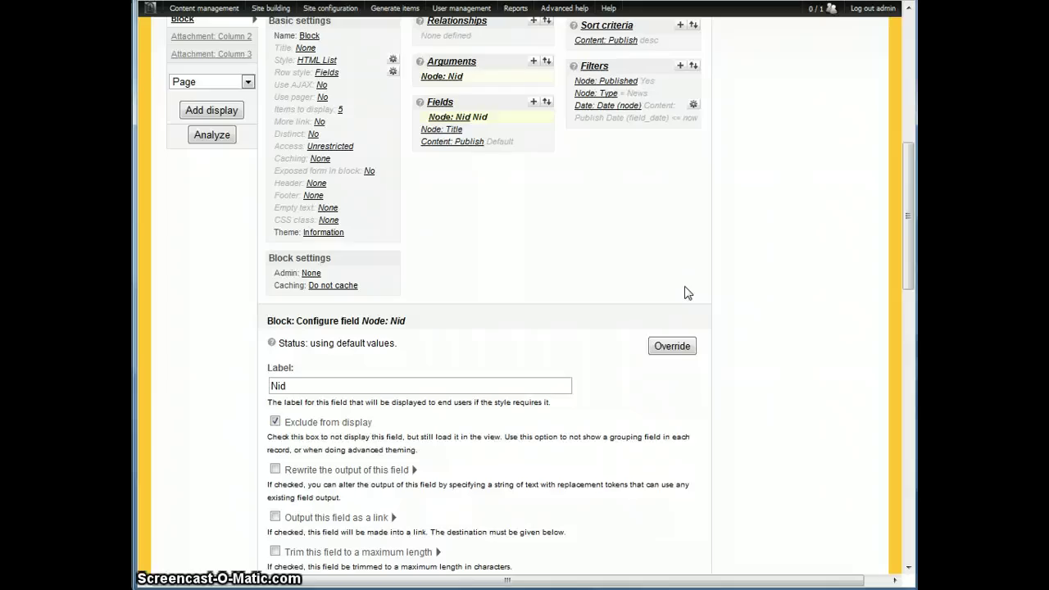
pyautogui.scroll(-5, 562, 321)
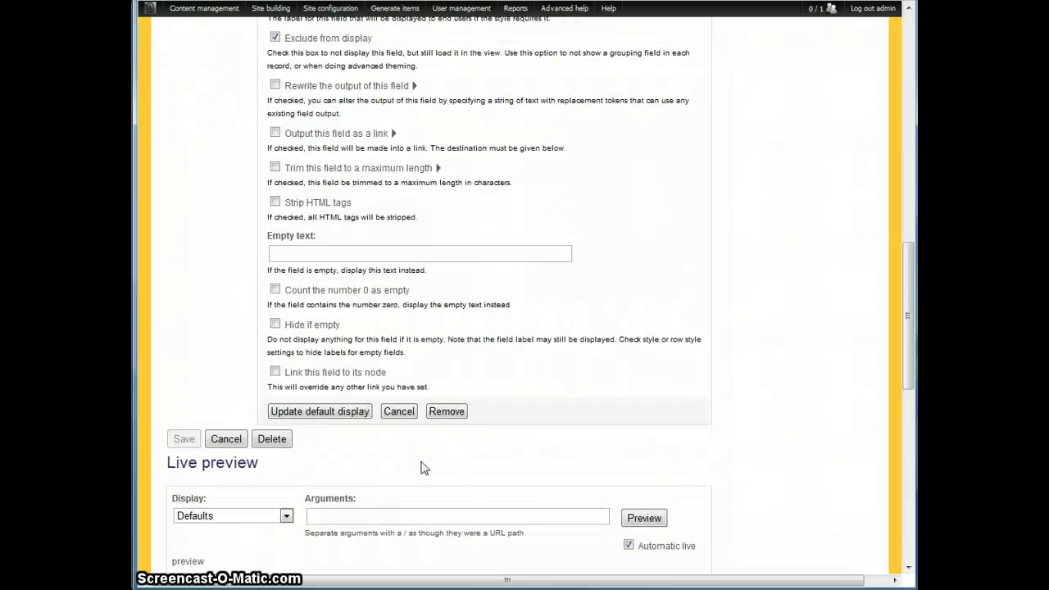
pyautogui.click(320, 412)
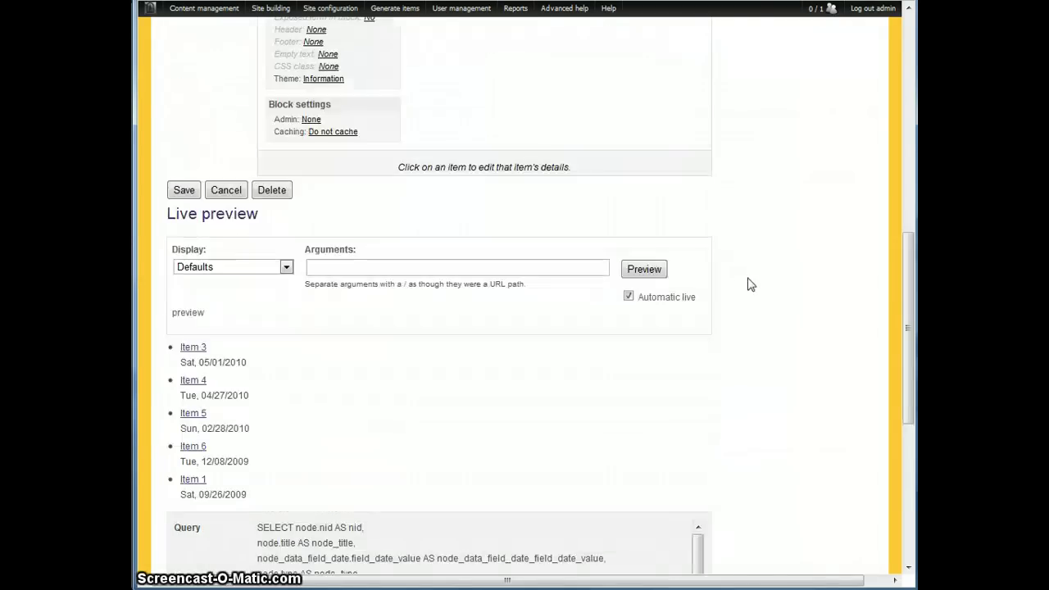
pyautogui.scroll(3, 750, 285)
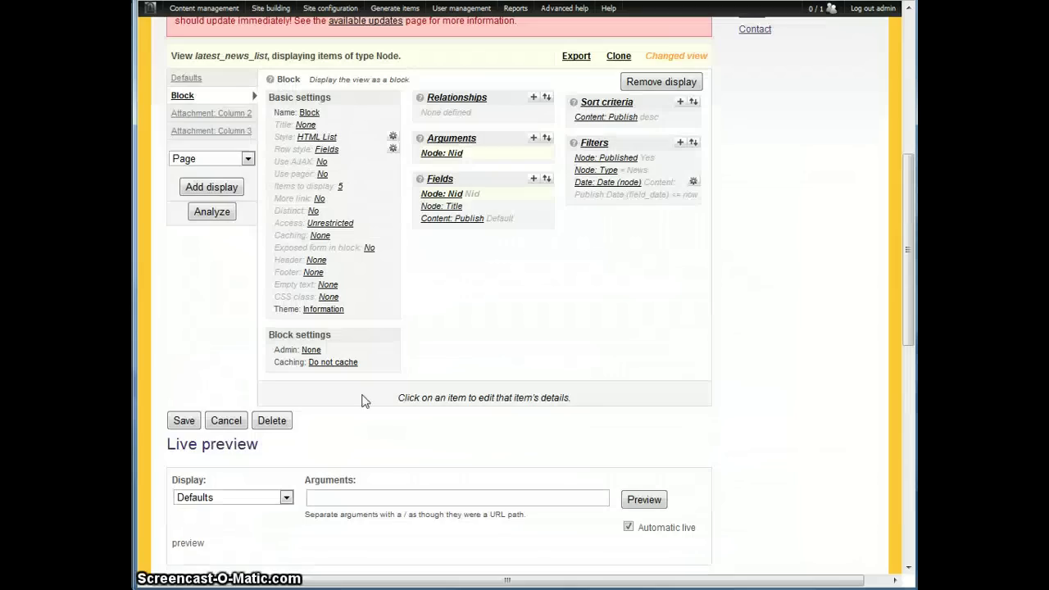
pyautogui.click(182, 421)
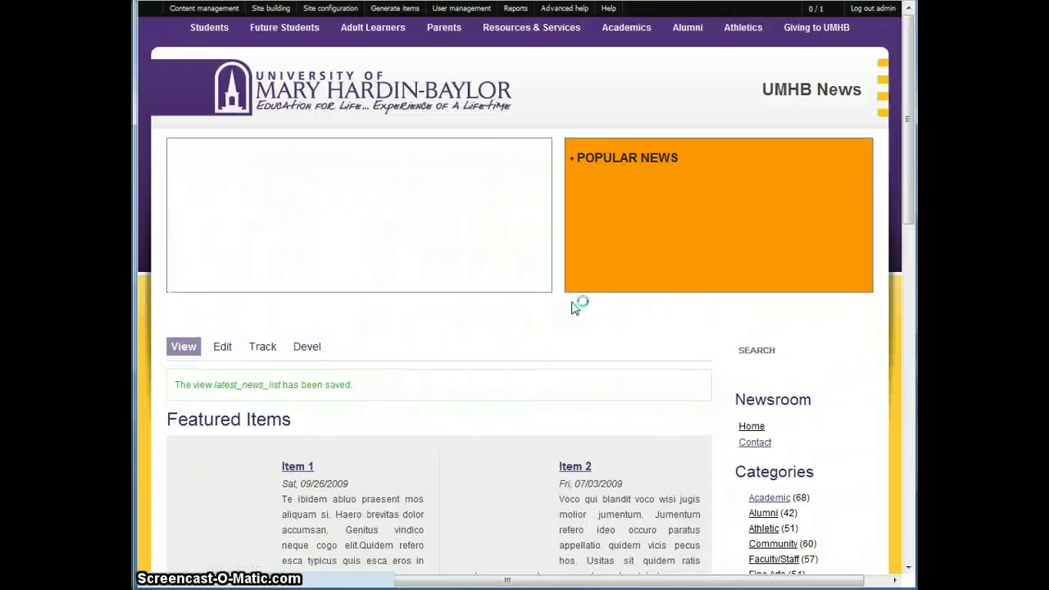
# - Scroll the front page to check Latest News Items 3–7 and older-article columns from Item 8
pyautogui.scroll(-5, 569, 326)
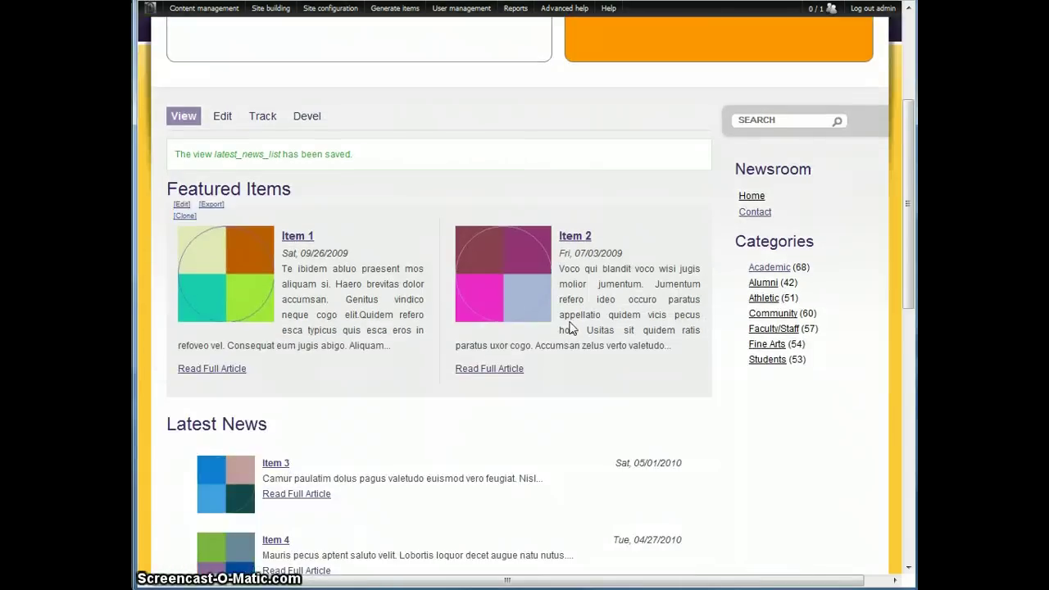
pyautogui.moveTo(572, 328)
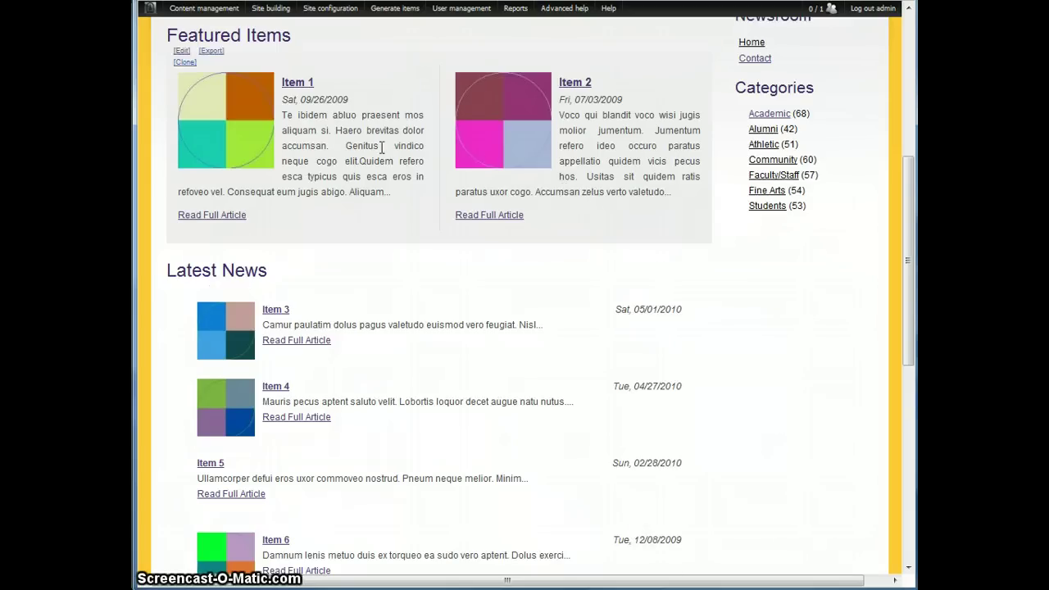
pyautogui.scroll(-2, 546, 250)
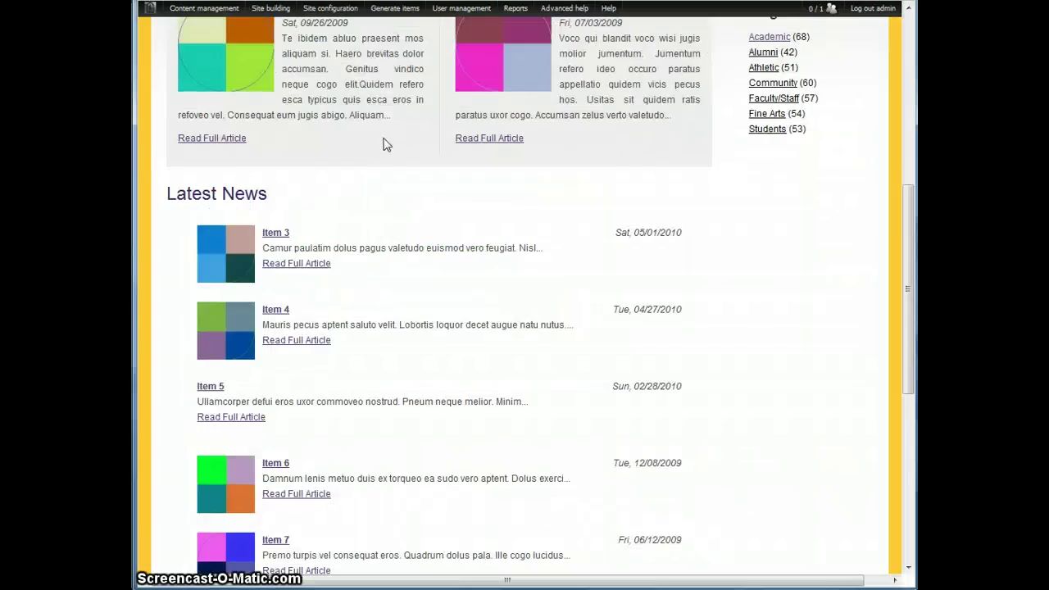
pyautogui.scroll(2, 386, 140)
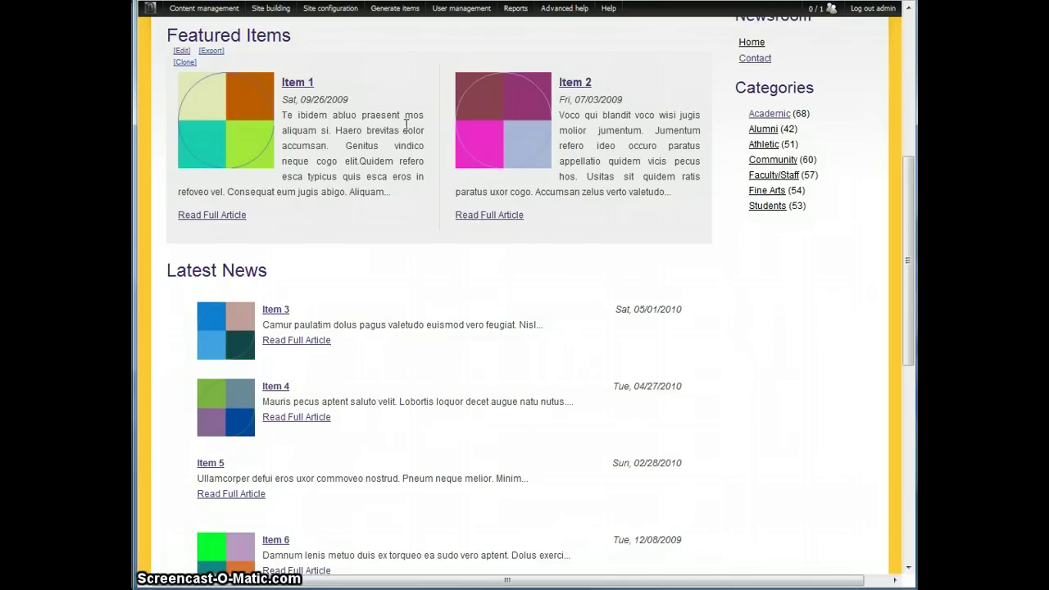
pyautogui.scroll(-6, 405, 124)
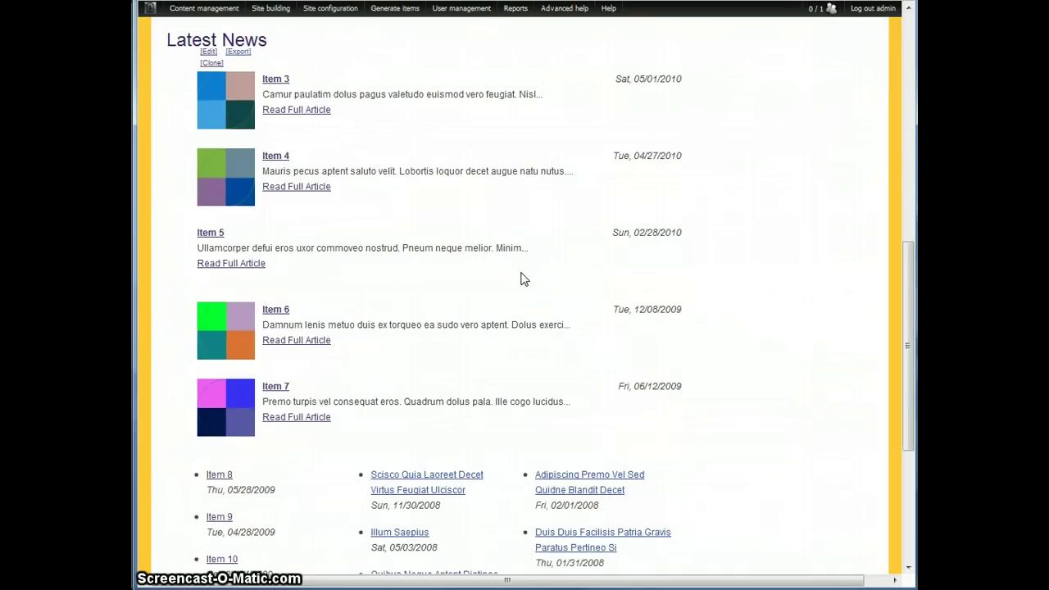
pyautogui.hotkey('alt', 'Tab')
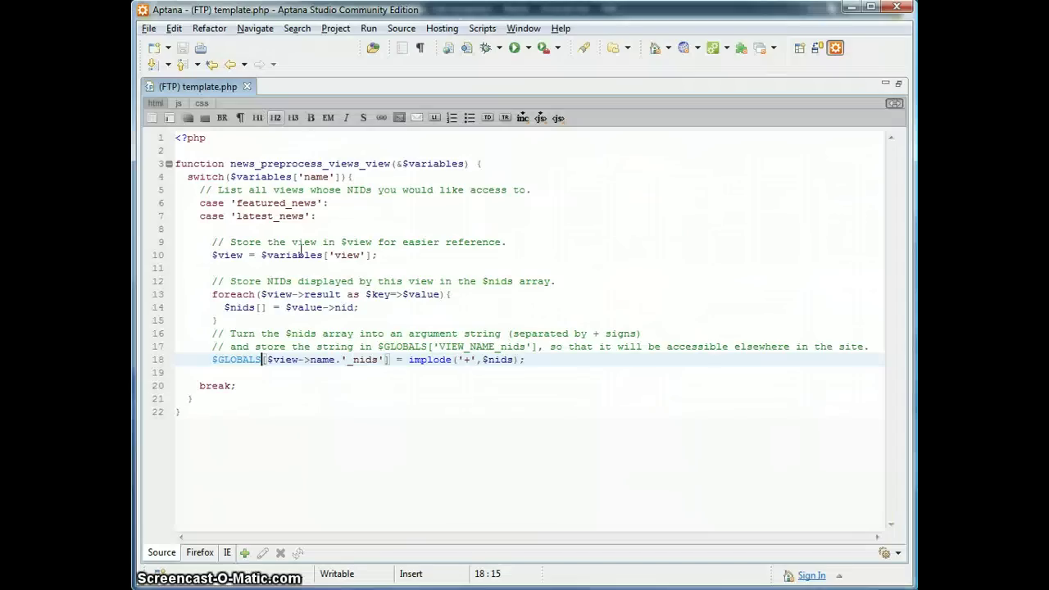